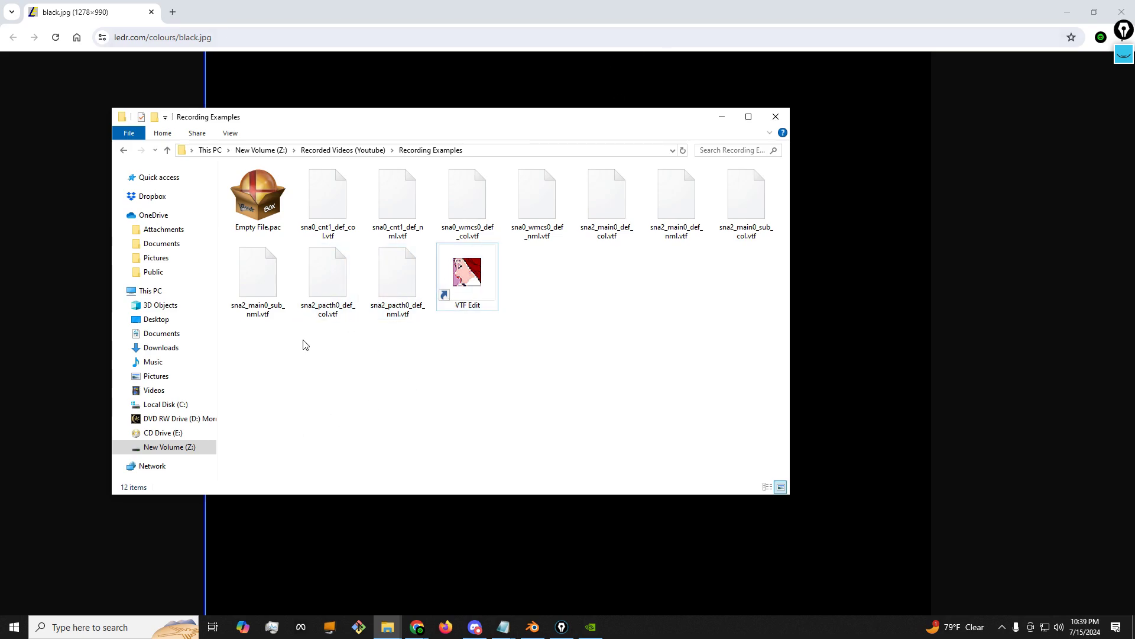
# Step: Launch VTFEdit from the Recording Examples folder and open its Convert Folder tool
pyautogui.doubleClick(473, 278)
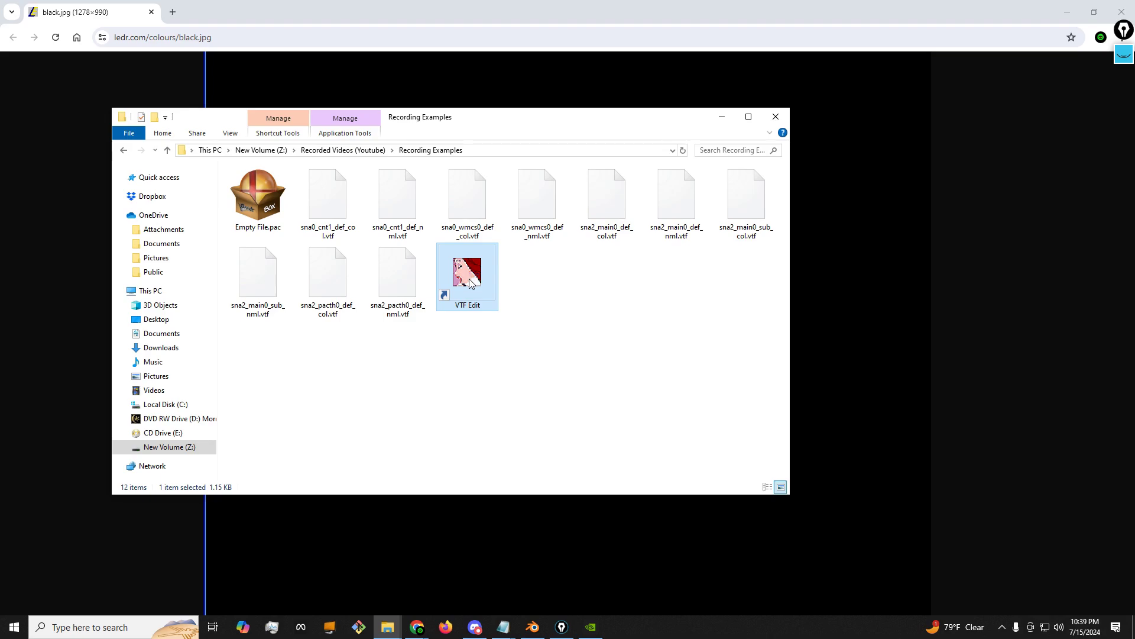
pyautogui.click(449, 107)
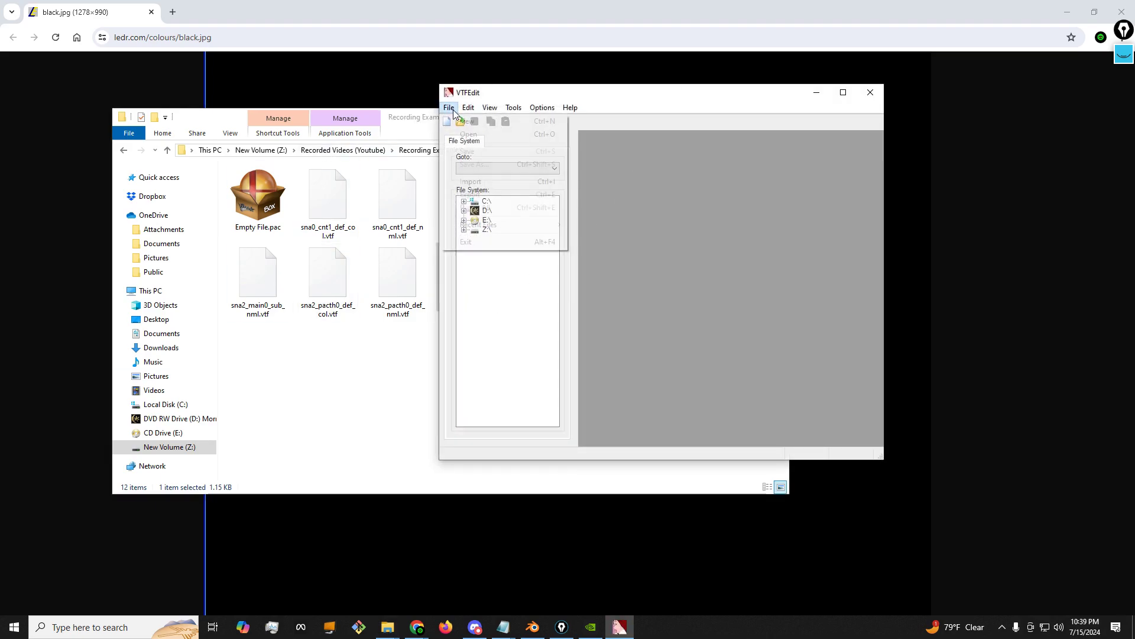
pyautogui.moveTo(507, 106)
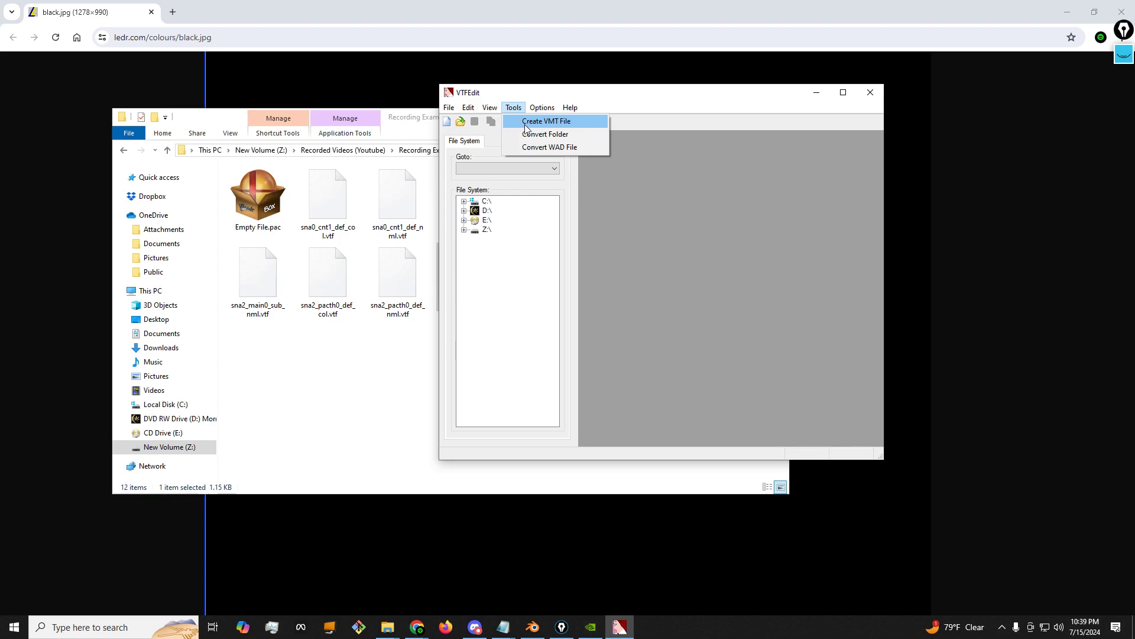
pyautogui.click(547, 134)
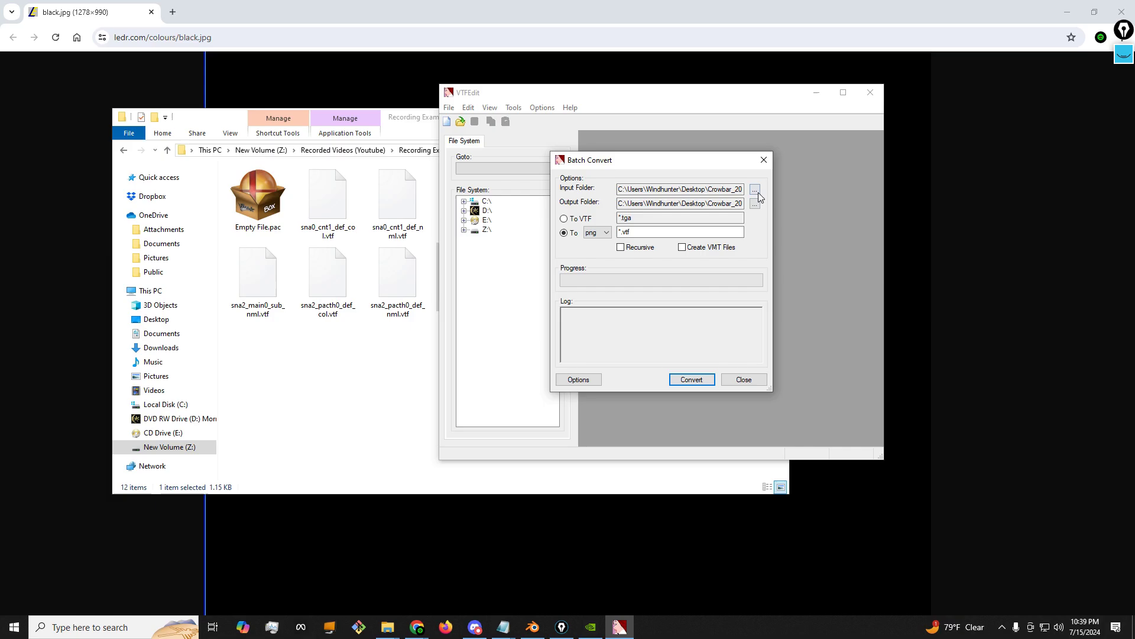
# Step: Set the batch conversion's input folder to Recording Examples inside Recorded Videos (Youtube) on drive Z
pyautogui.click(754, 189)
pyautogui.scroll(-2, 495, 327)
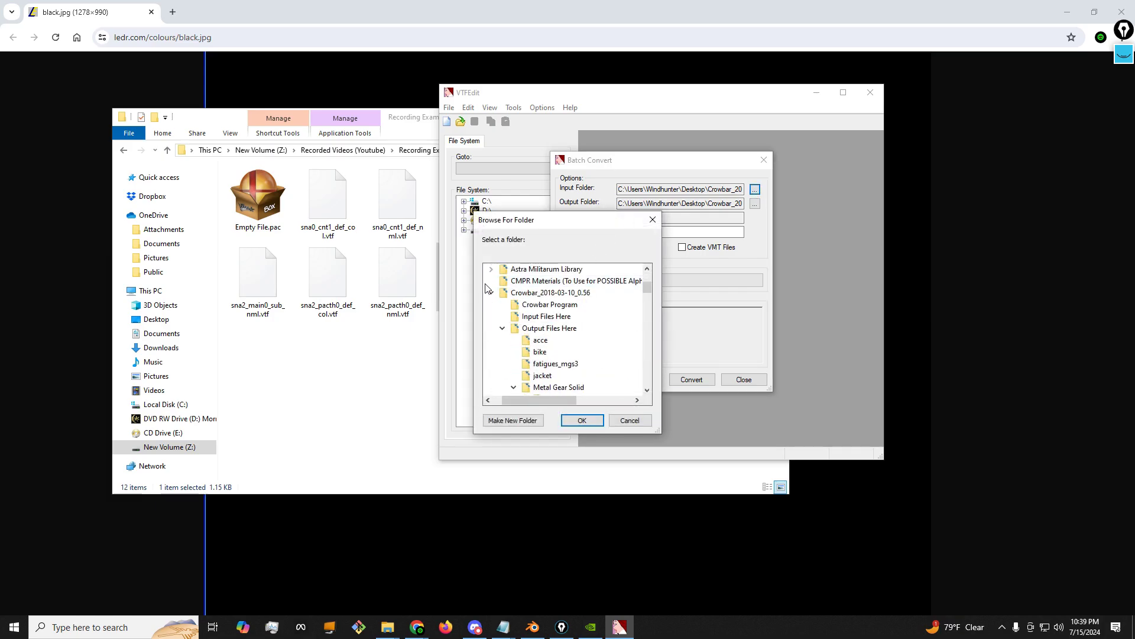
pyautogui.click(491, 292)
pyautogui.scroll(1, 494, 296)
pyautogui.scroll(-8, 497, 314)
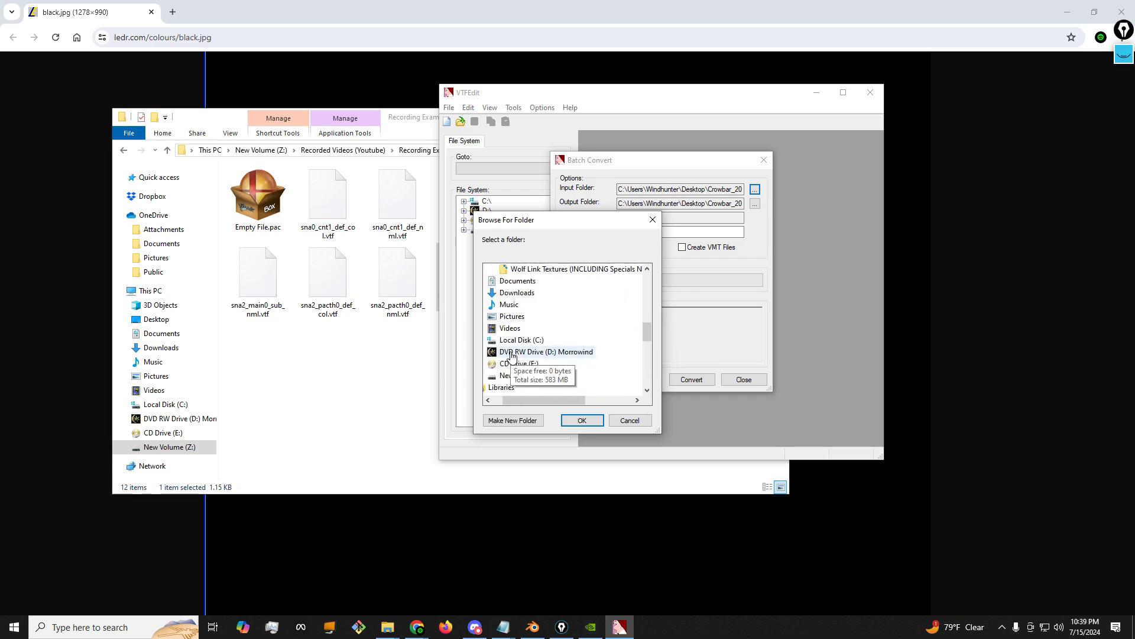
pyautogui.click(508, 375)
pyautogui.scroll(-2, 506, 302)
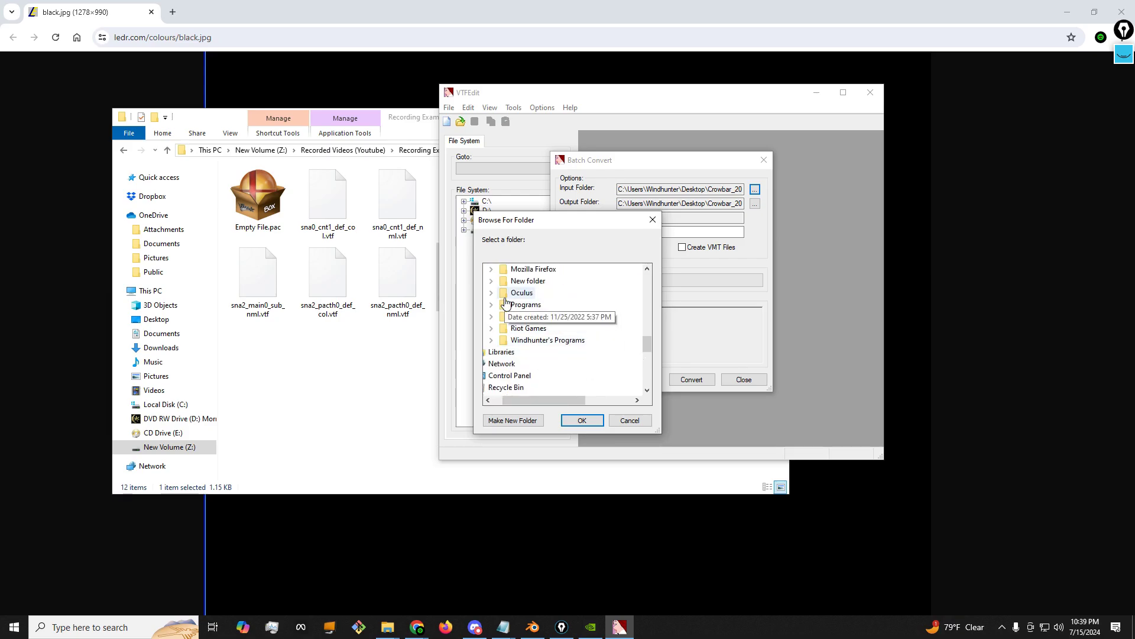
pyautogui.click(491, 317)
pyautogui.click(541, 342)
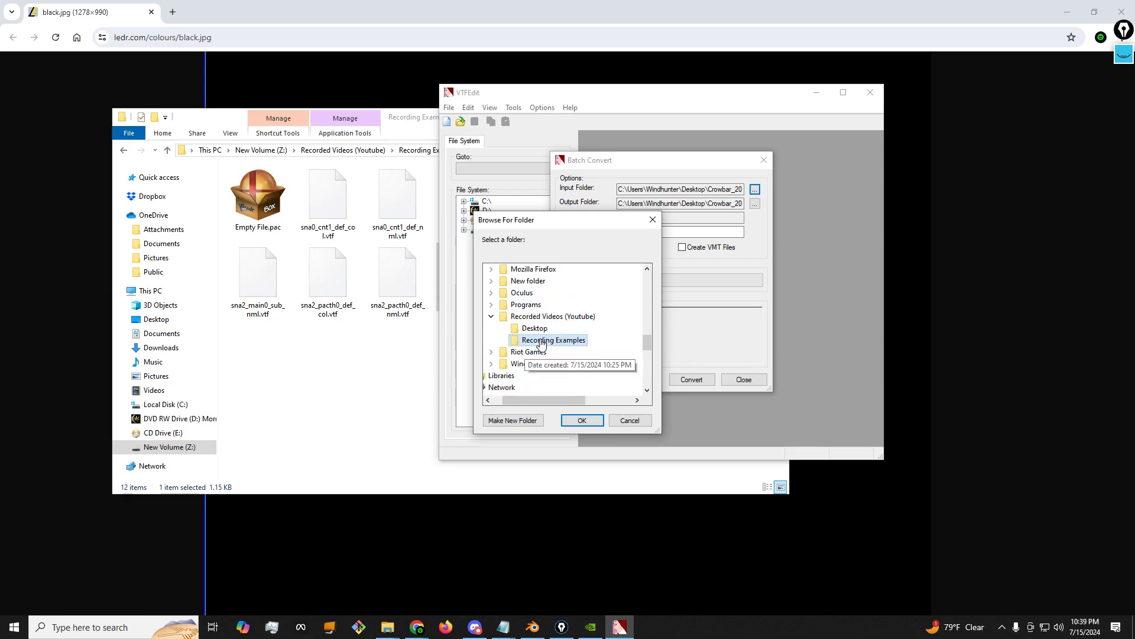
pyautogui.click(582, 419)
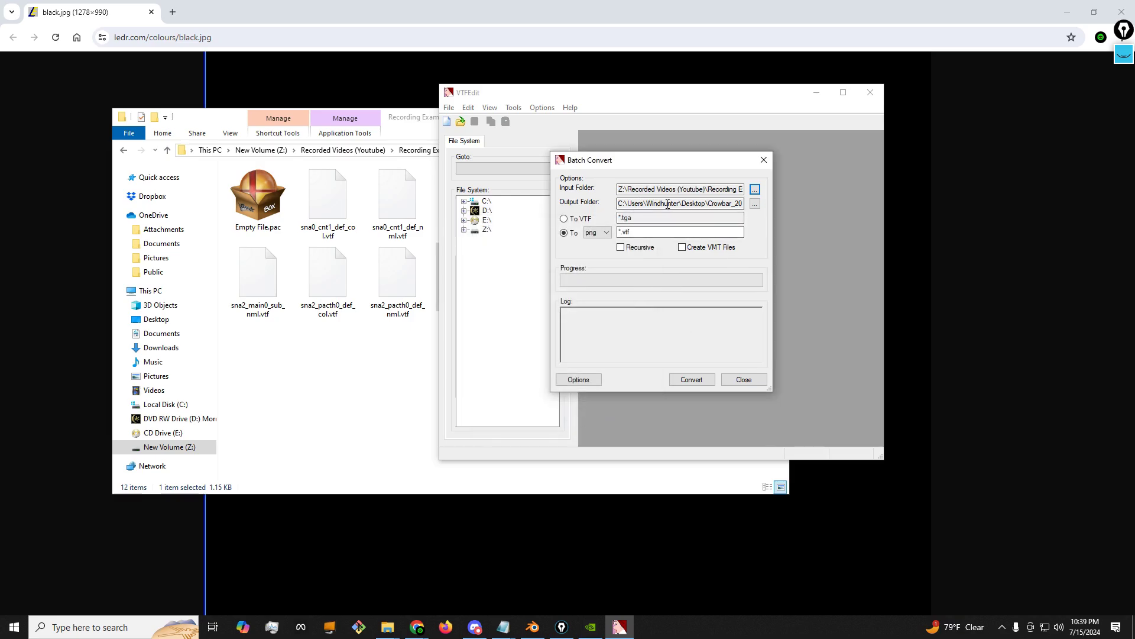
# Step: Set the batch conversion's output folder to the same Recording Examples folder on drive Z
pyautogui.click(754, 204)
pyautogui.scroll(-3, 522, 336)
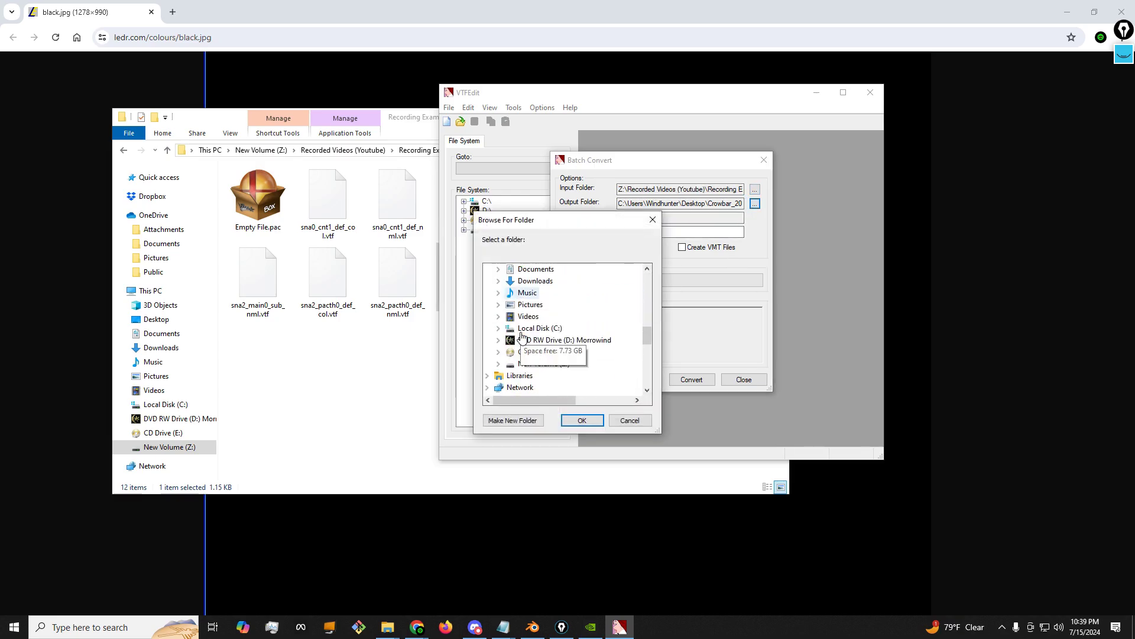
pyautogui.scroll(-1, 522, 336)
pyautogui.doubleClick(546, 330)
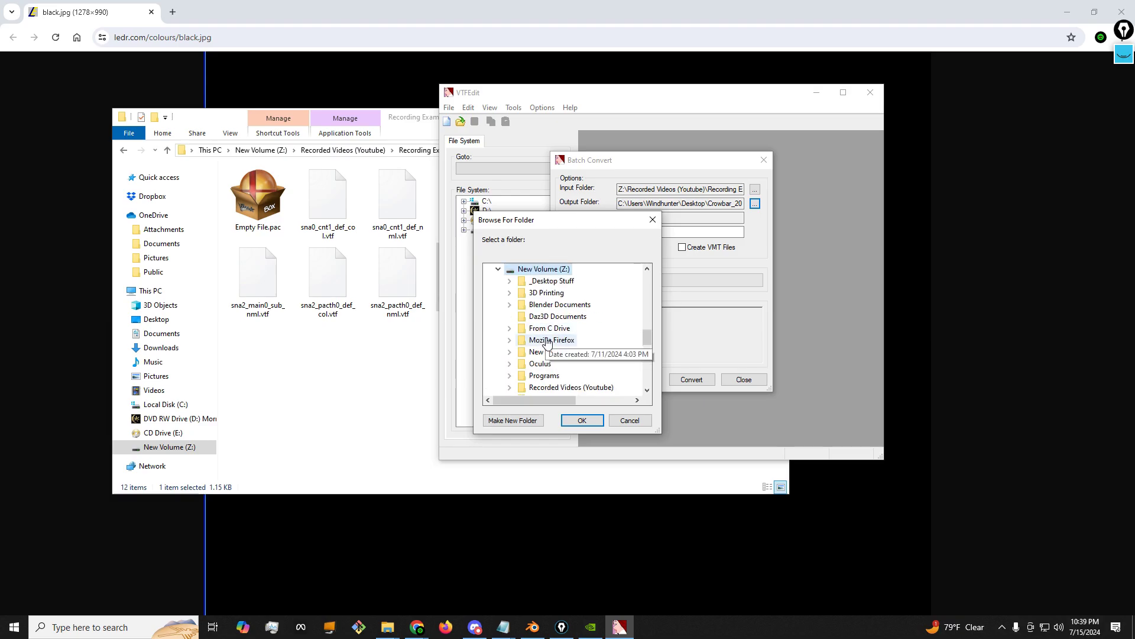
pyautogui.scroll(-3, 547, 343)
pyautogui.scroll(1, 583, 354)
pyautogui.doubleClick(576, 317)
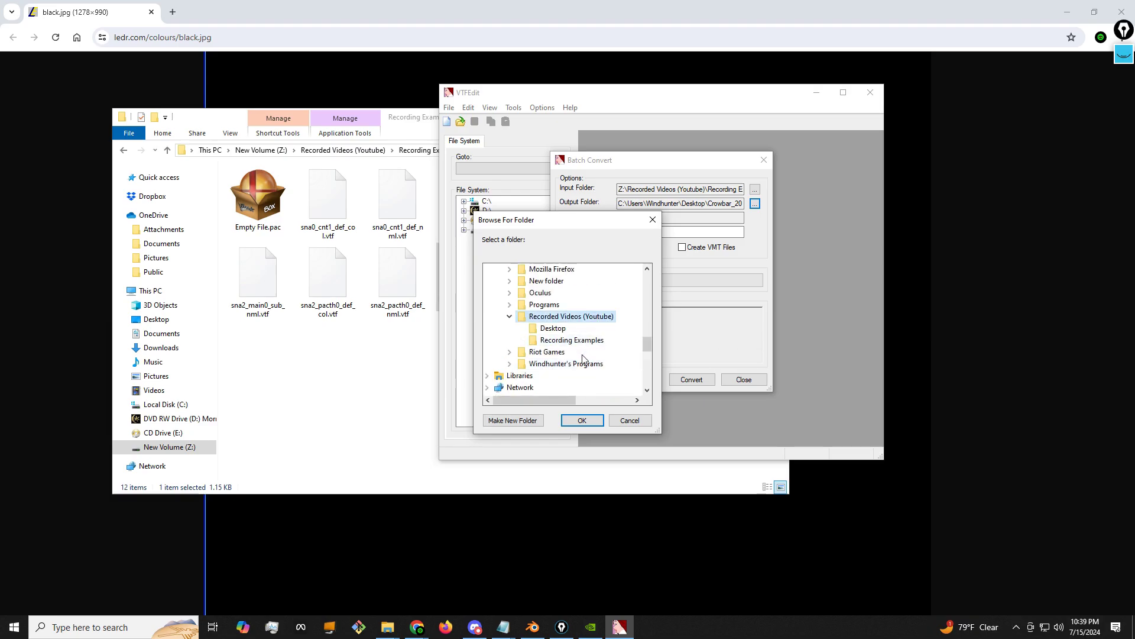
pyautogui.click(572, 340)
pyautogui.click(582, 420)
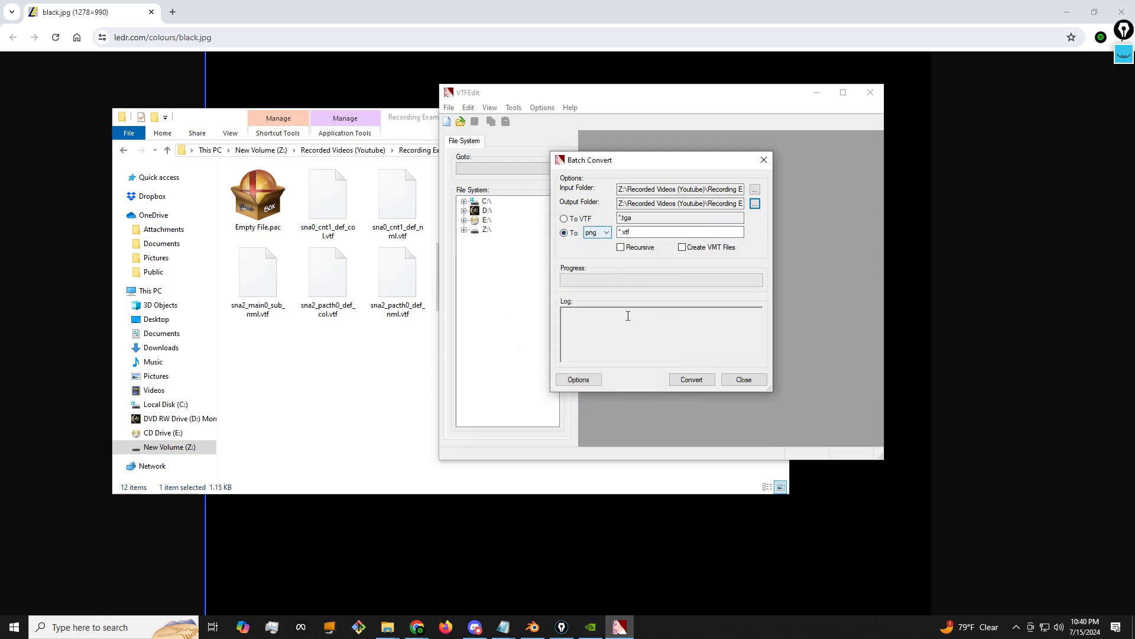
# Step: Convert all VTF files in the folder to PNG, then close the converter and VTFEdit
pyautogui.click(691, 377)
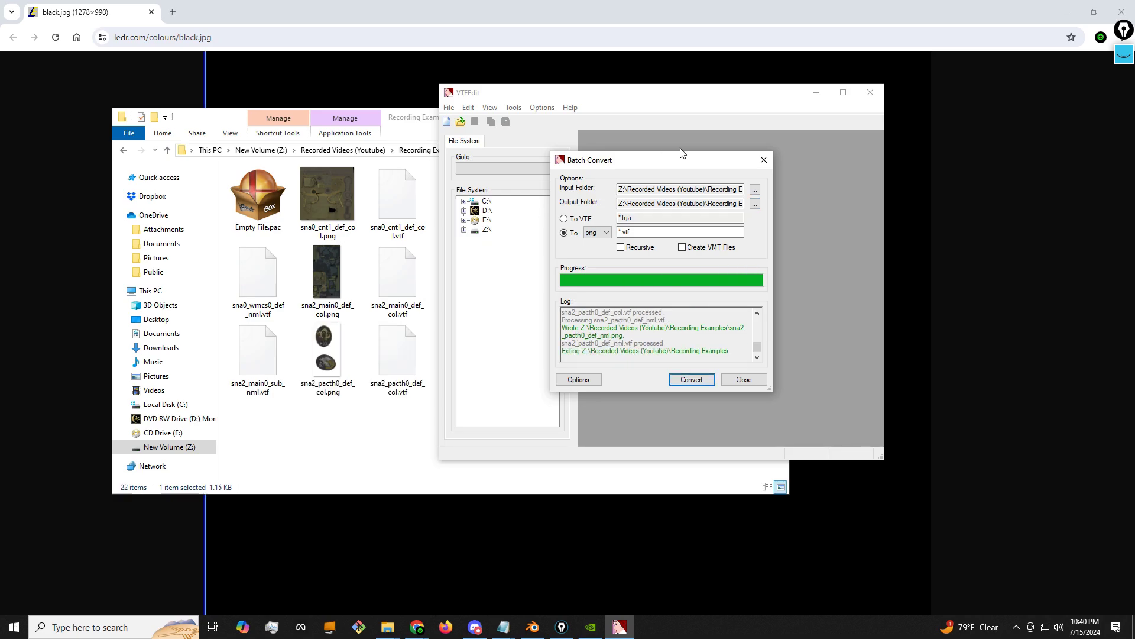
pyautogui.click(744, 379)
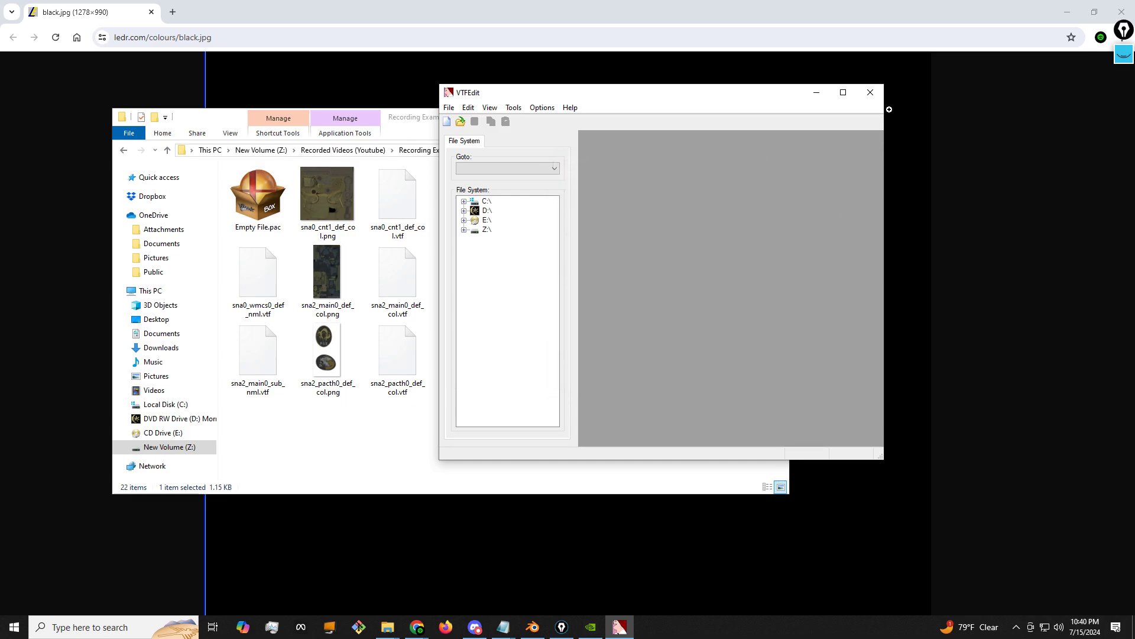
pyautogui.click(870, 92)
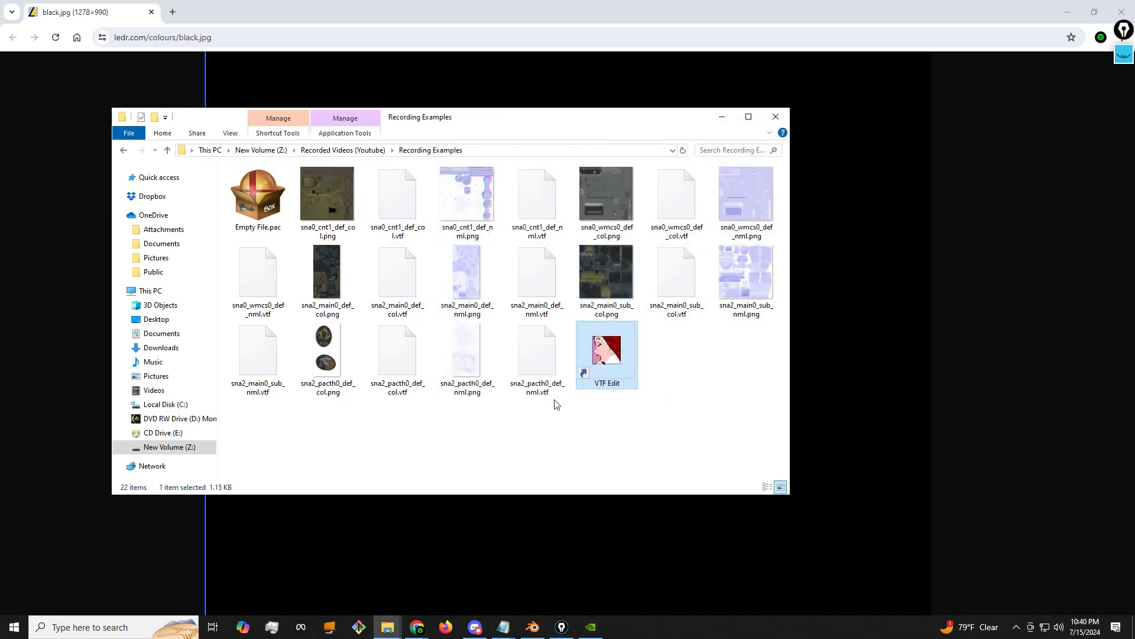
pyautogui.click(739, 412)
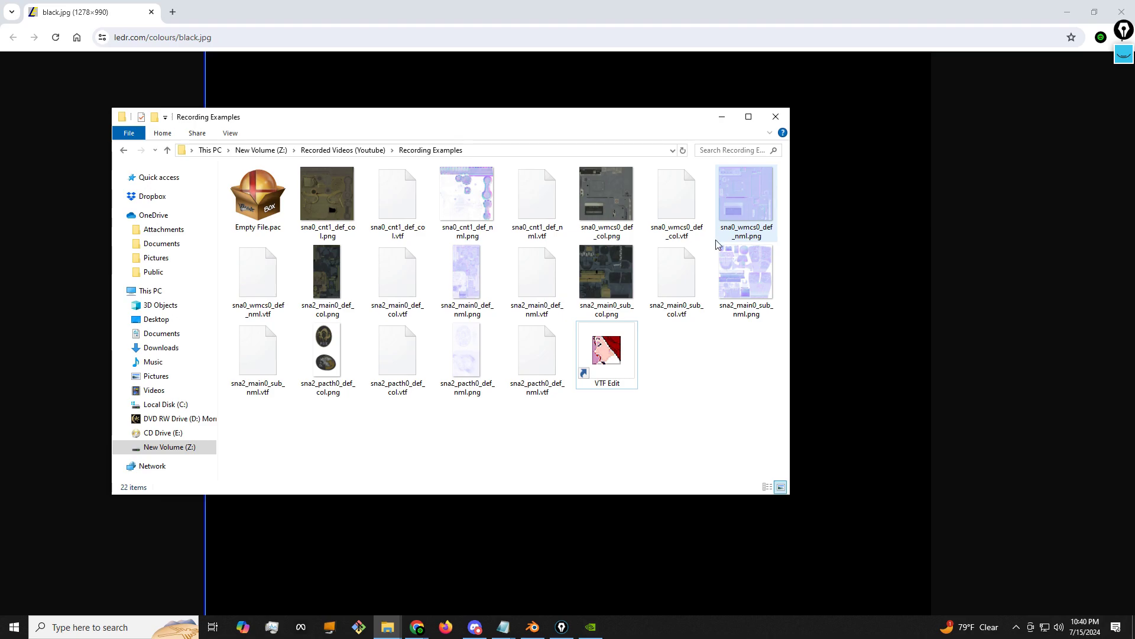
# Step: Reopen VTFEdit to view sna0_cnt1_def_col.vtf and sna0_cnt1_def_nml.vtf, then close it
pyautogui.doubleClick(590, 338)
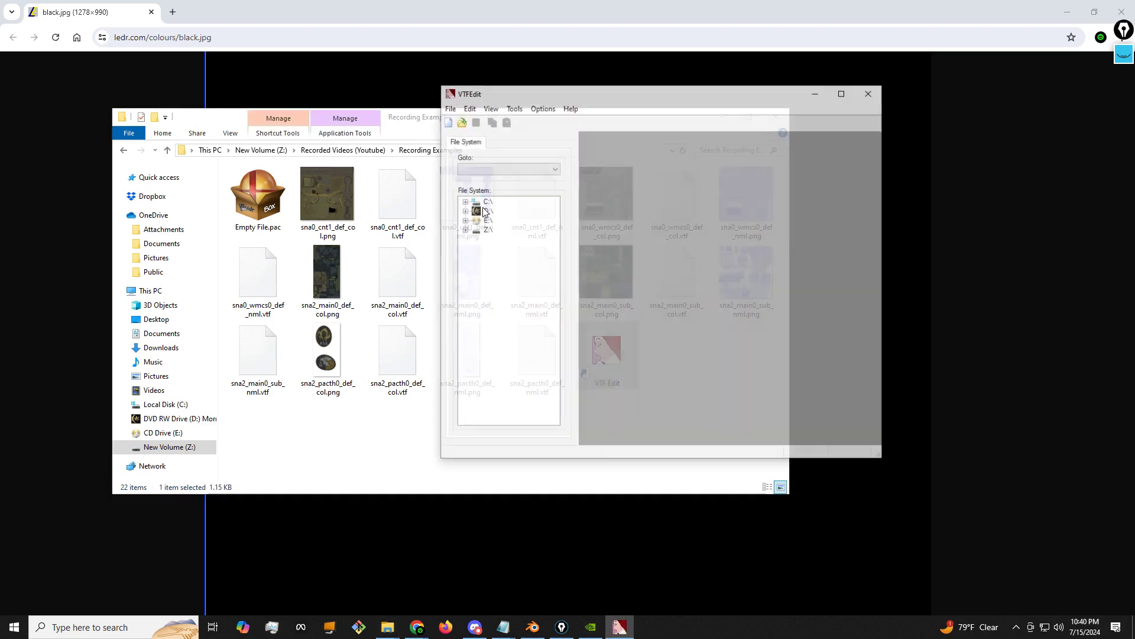
pyautogui.moveTo(389, 208); pyautogui.dragTo(728, 250)
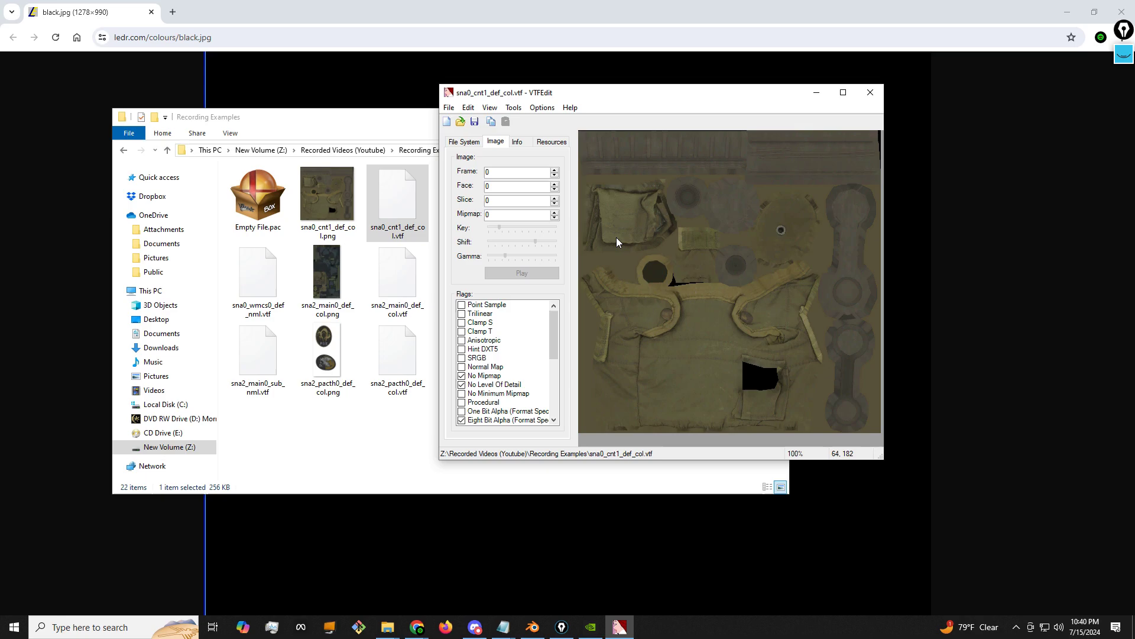
pyautogui.click(383, 289)
pyautogui.moveTo(555, 183); pyautogui.dragTo(828, 291)
pyautogui.click(747, 100)
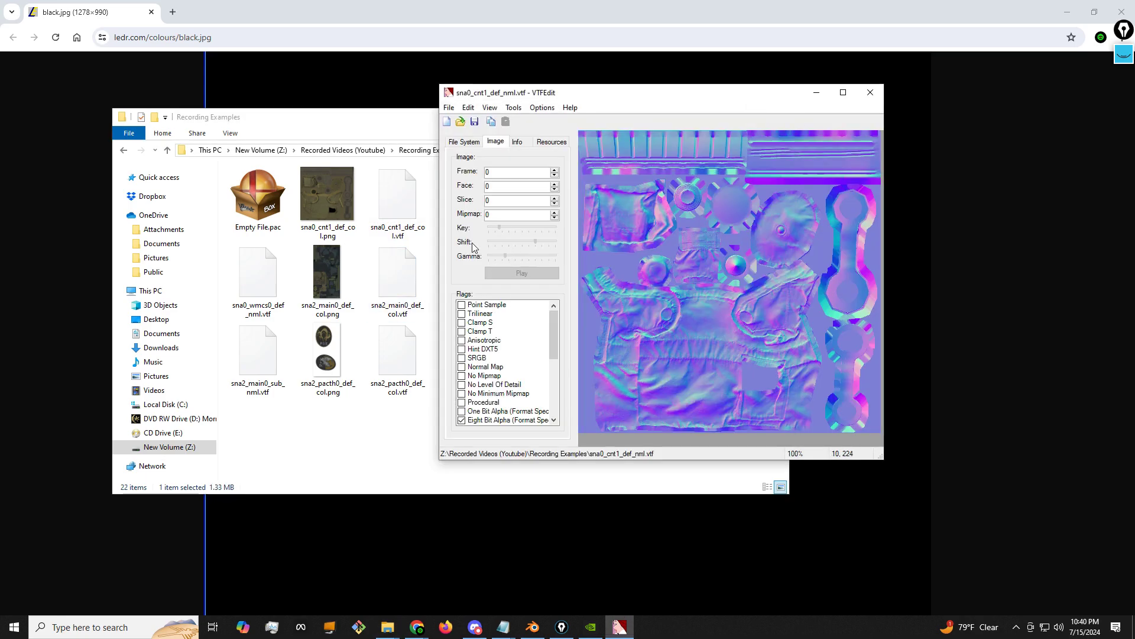
pyautogui.click(327, 273)
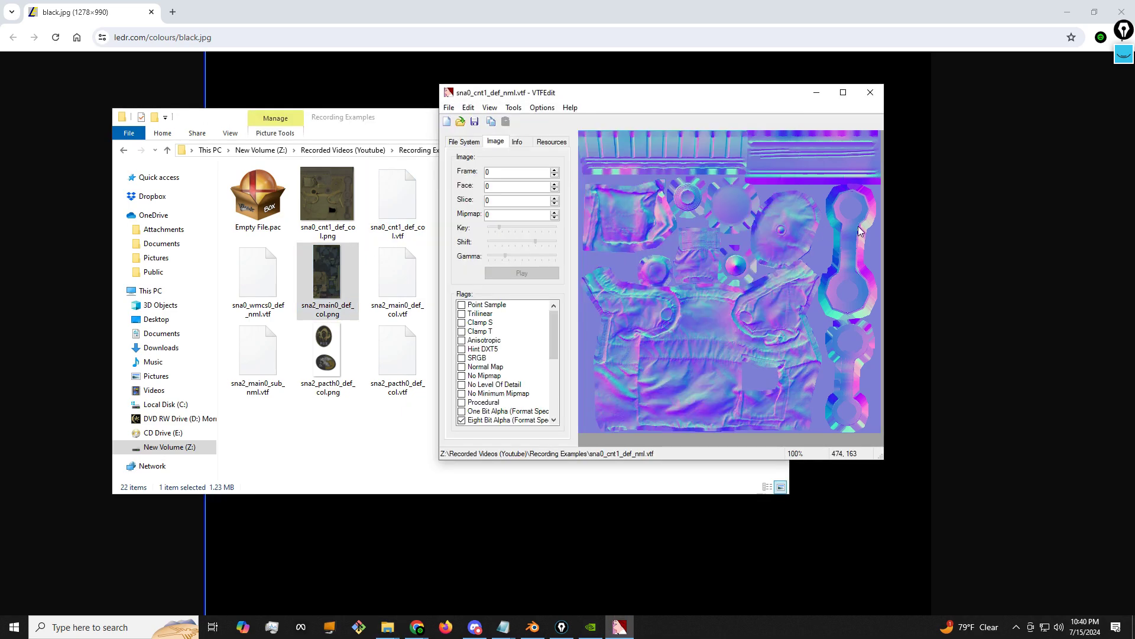
pyautogui.click(860, 231)
pyautogui.click(871, 92)
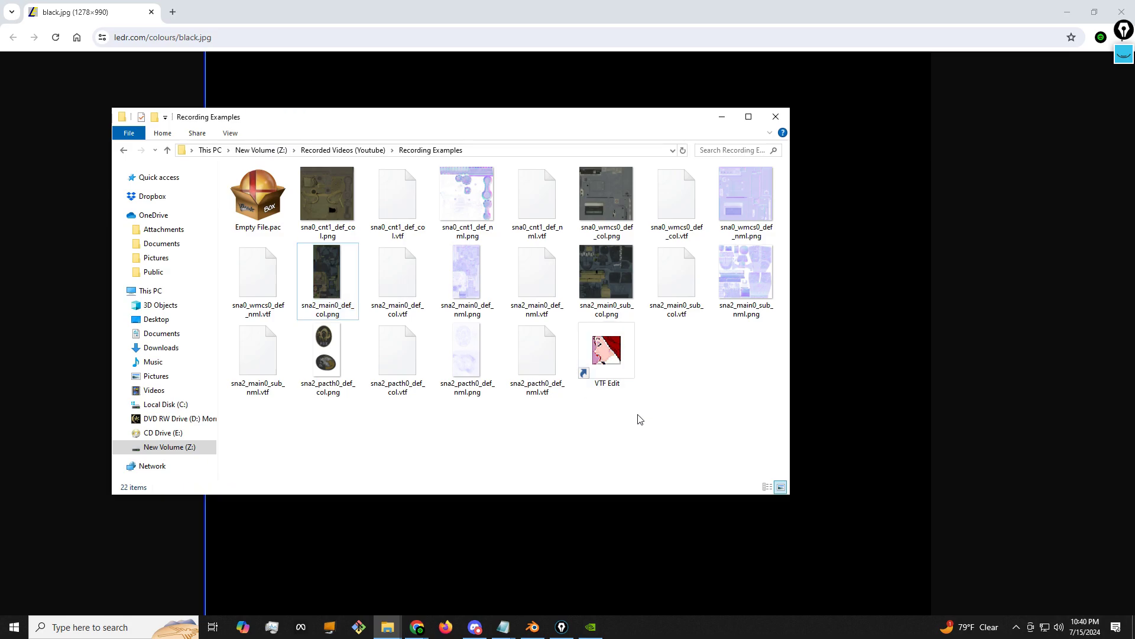
# Step: Inspect the normal map sna0_cnt1_def_nml.vtf in VTFEdit once more and close the program
pyautogui.doubleClick(582, 362)
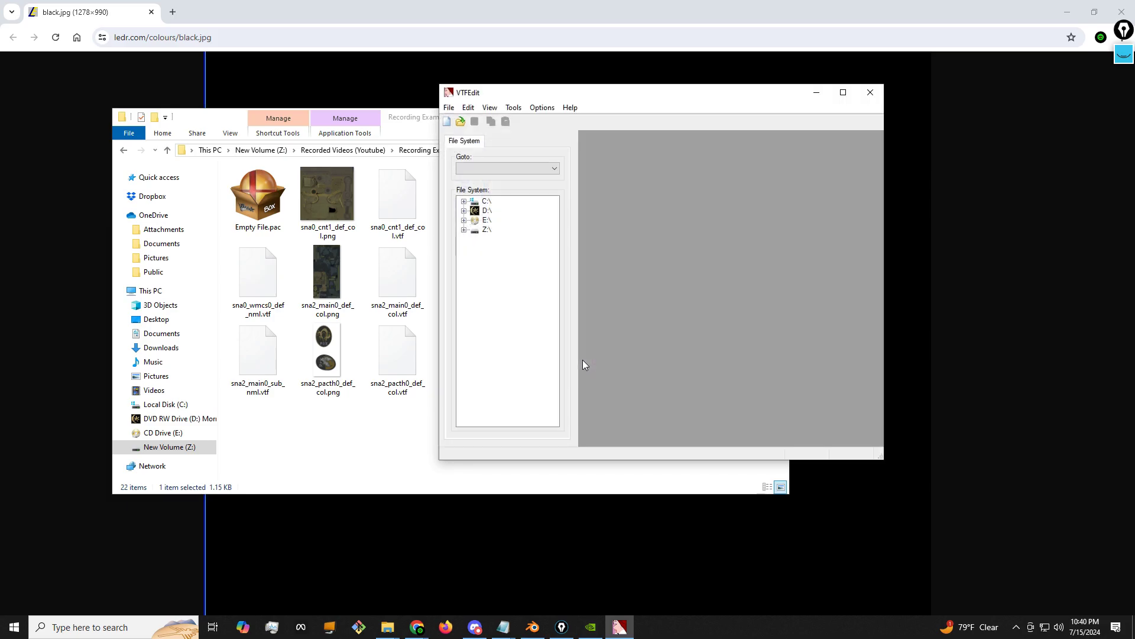
pyautogui.click(327, 198)
pyautogui.moveTo(516, 211); pyautogui.dragTo(822, 287)
pyautogui.click(744, 97)
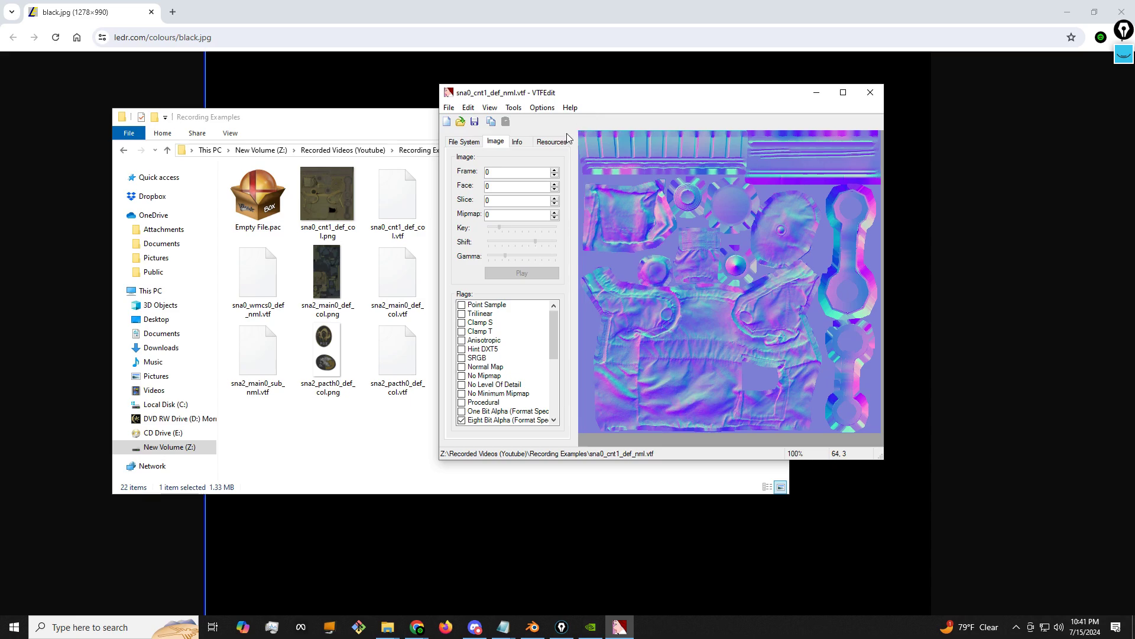
pyautogui.click(870, 92)
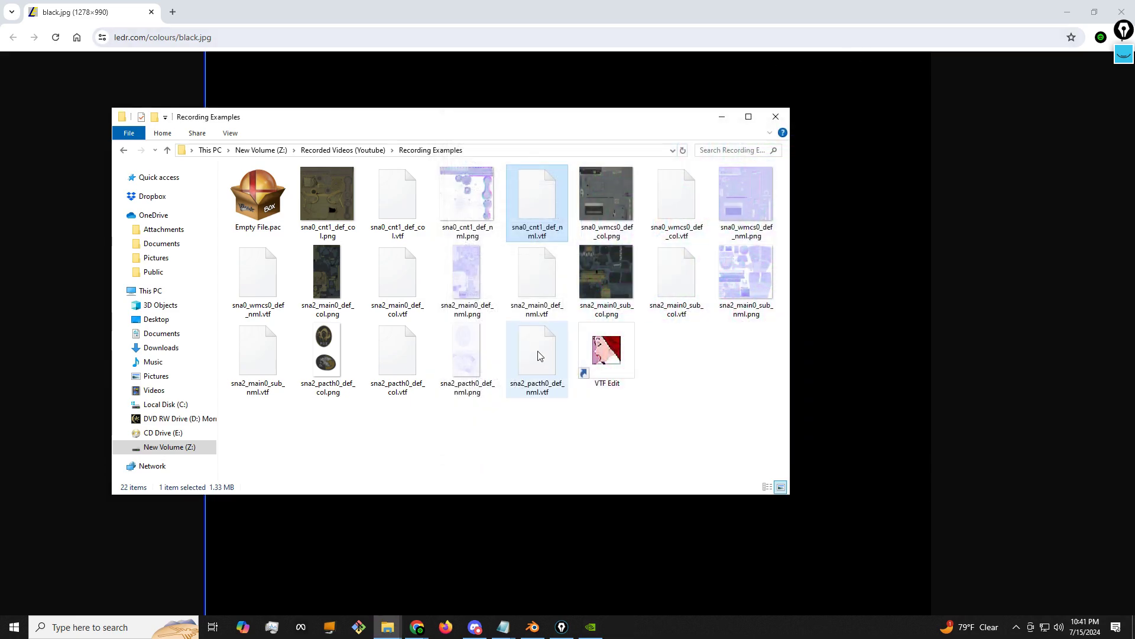
pyautogui.click(618, 411)
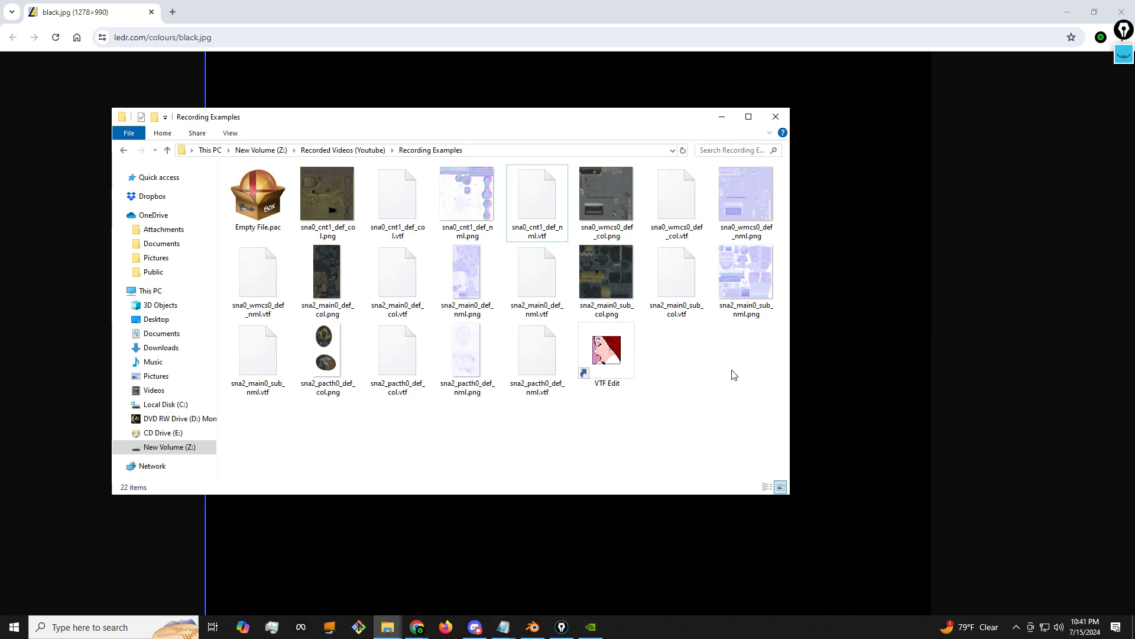
# Step: Open Empty File.pac in BrawlBox and bring up the import options for the TextureData[0] entry
pyautogui.click(467, 210)
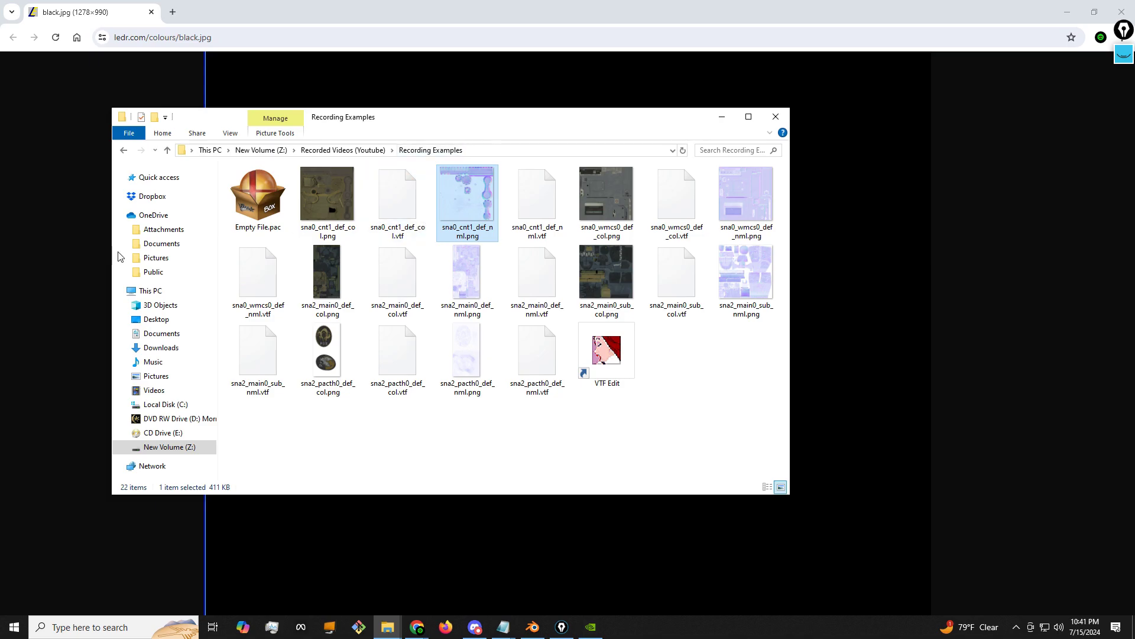
pyautogui.click(237, 208)
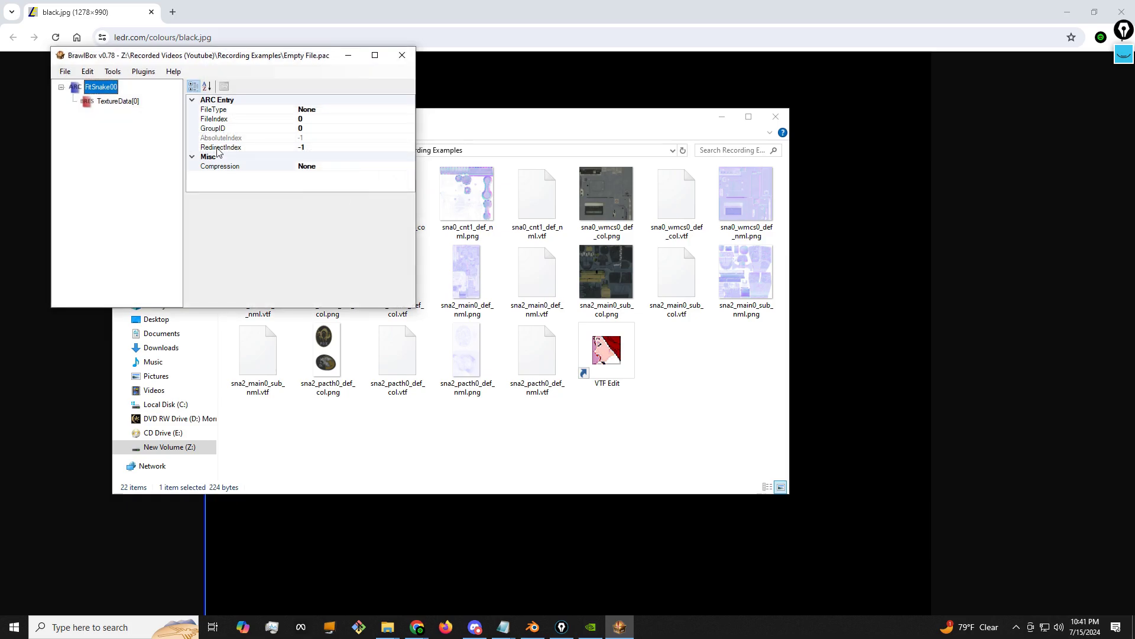
pyautogui.rightClick(117, 101)
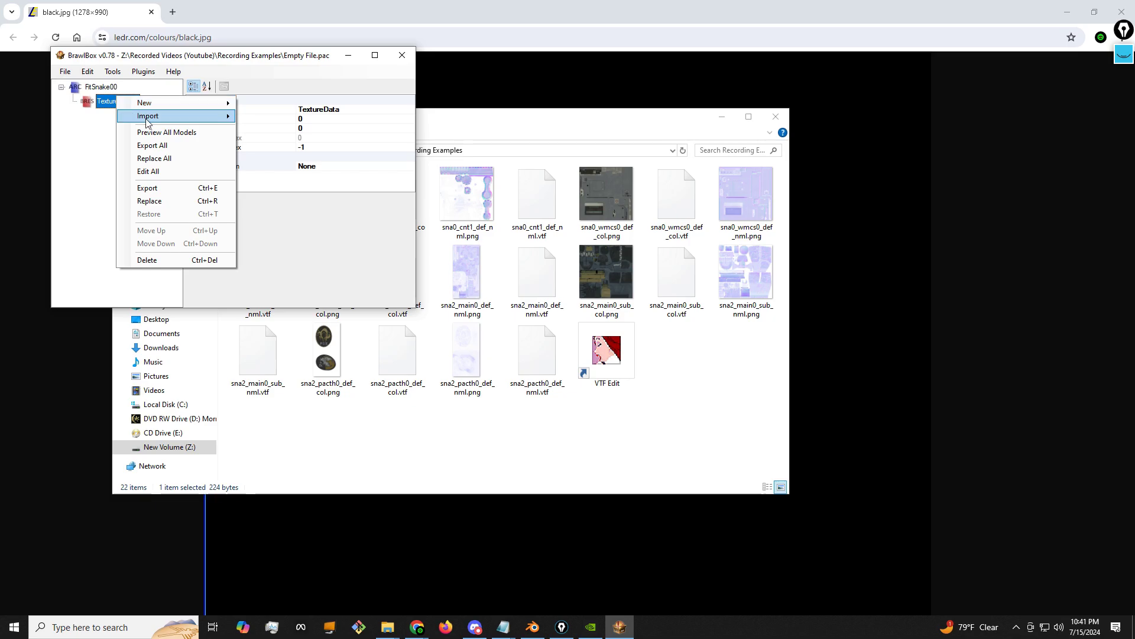
pyautogui.click(139, 120)
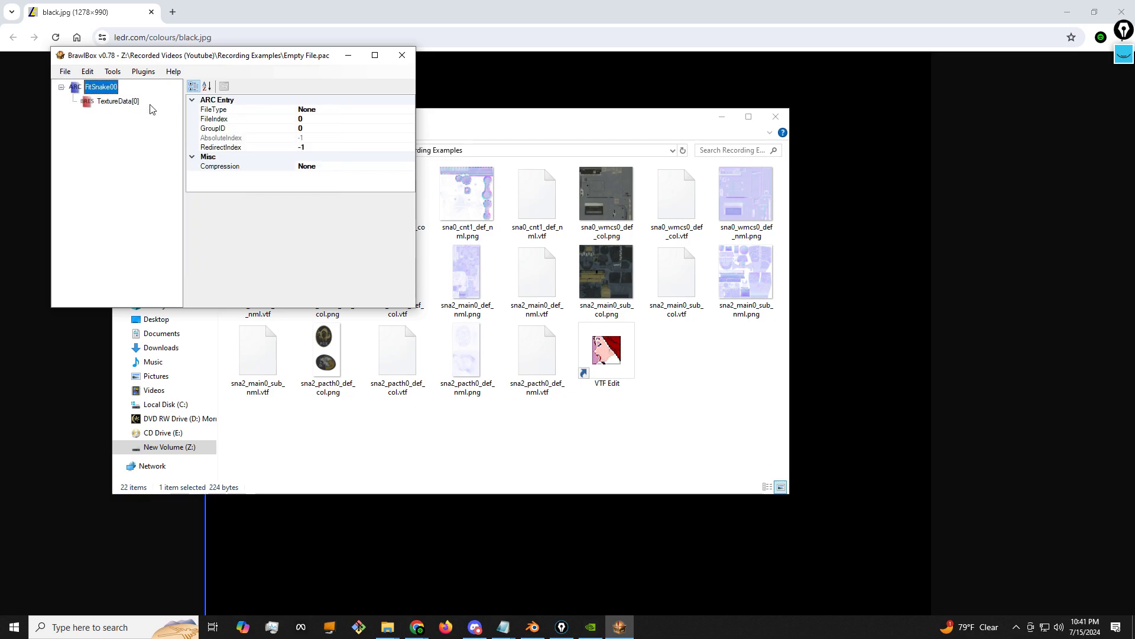
pyautogui.click(121, 102)
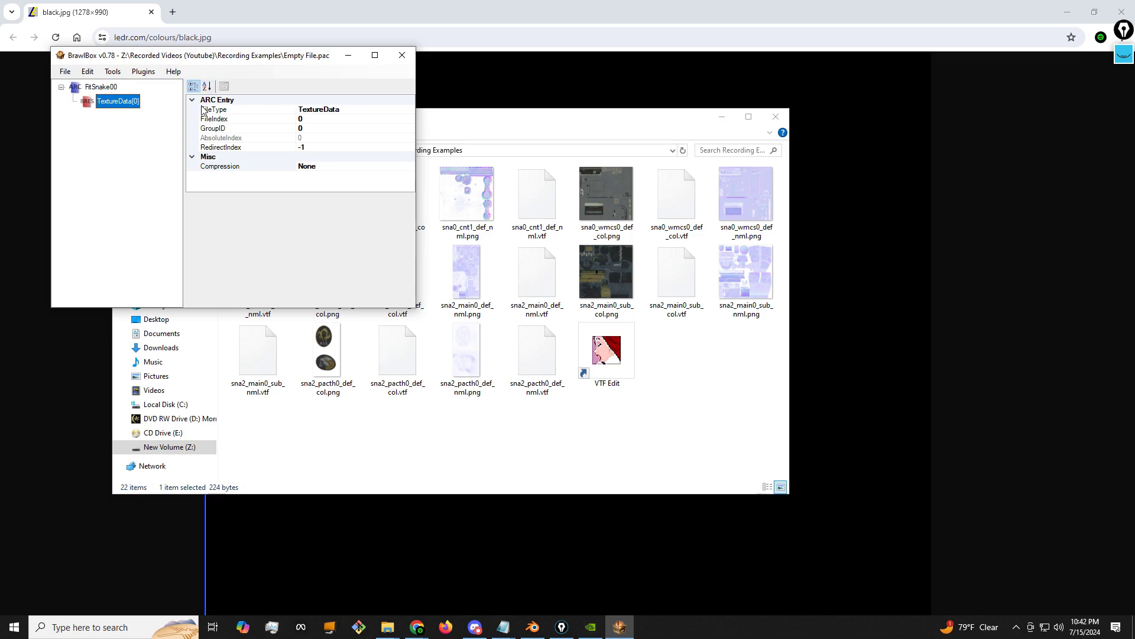
pyautogui.rightClick(124, 101)
pyautogui.moveTo(194, 126)
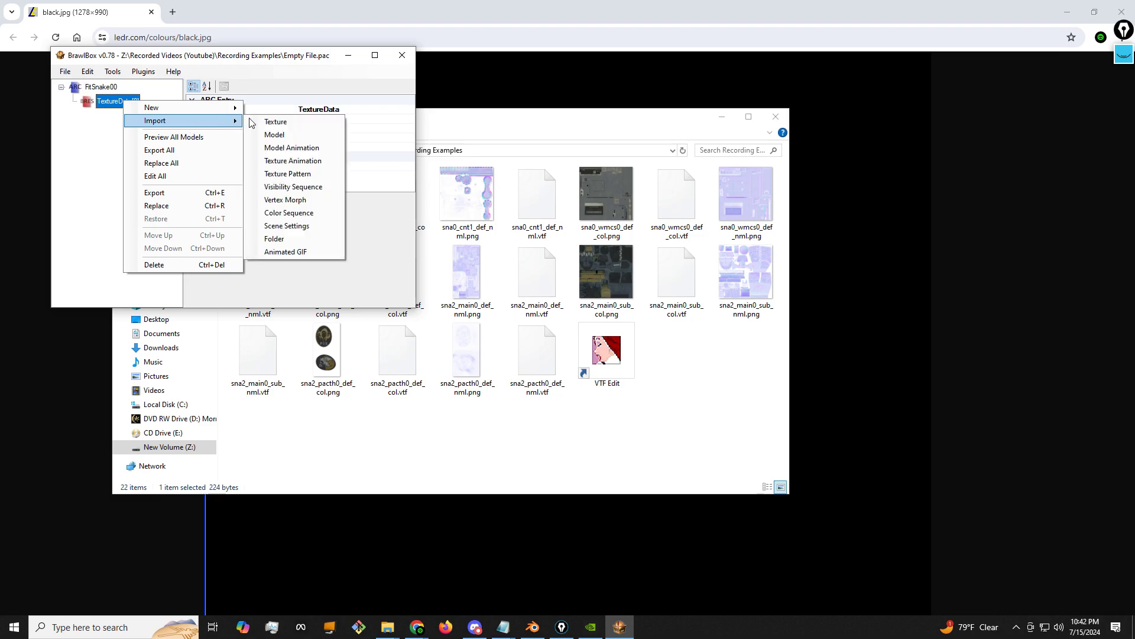
# Step: Copy sna0_cnt1_def_nml.png from Recording Examples into the Blender Documents folder on drive Z
pyautogui.click(467, 198)
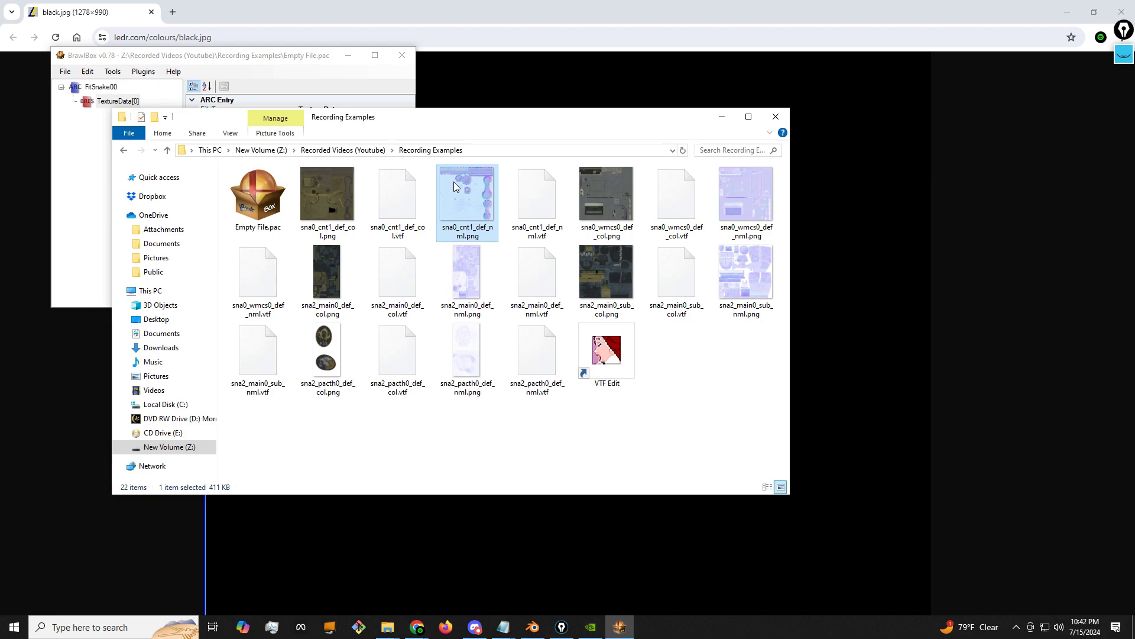
pyautogui.click(449, 422)
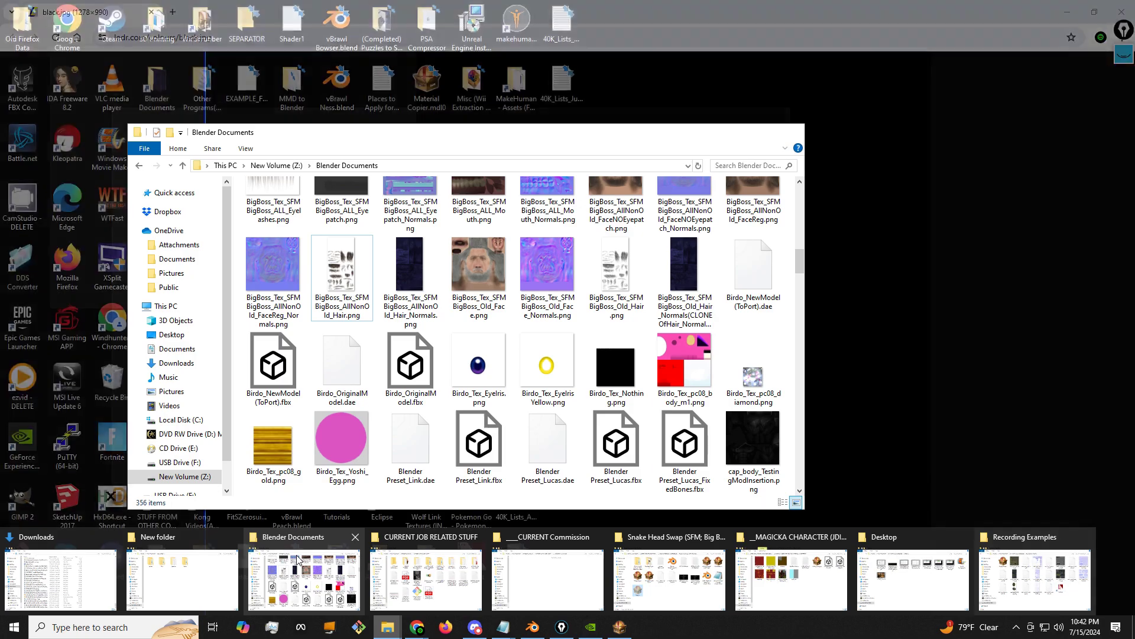
pyautogui.click(304, 571)
pyautogui.hotkey('ctrl', 'v')
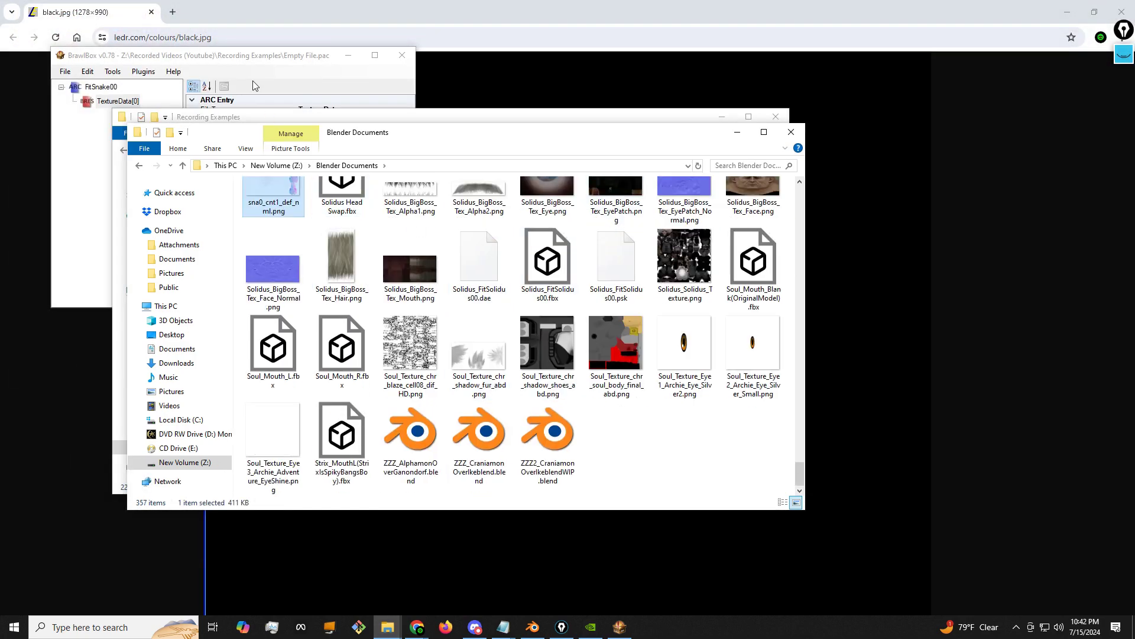
# Step: Start a texture import into the TextureData[0] entry in BrawlBox and load sna0_cnt1_def_nml.png from the Blender Documents folder
pyautogui.click(89, 157)
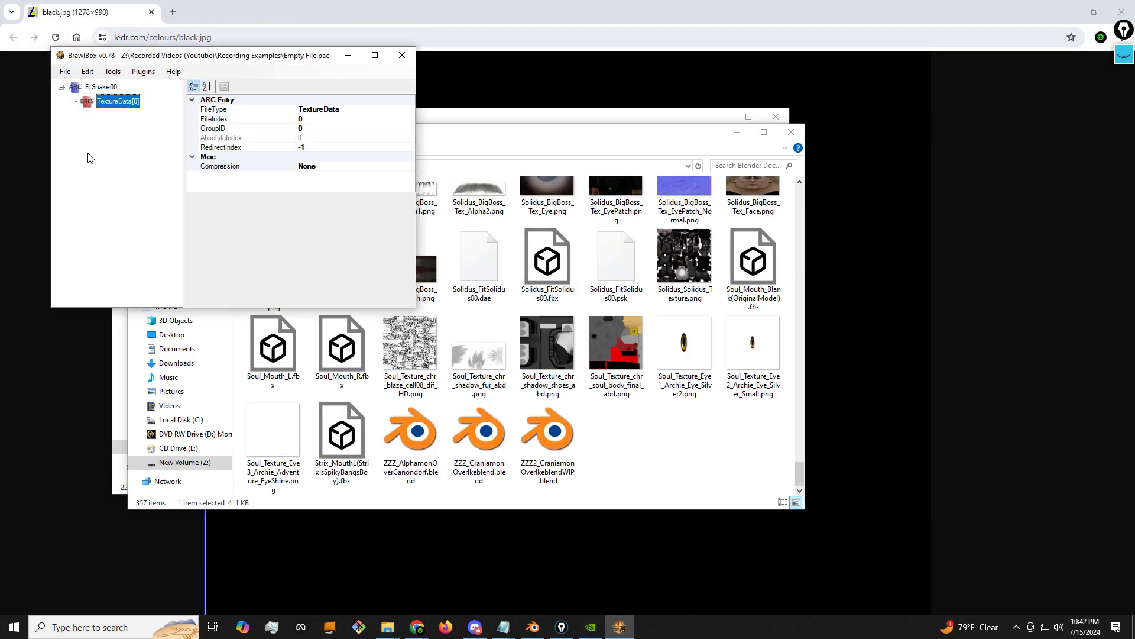
pyautogui.rightClick(109, 107)
pyautogui.moveTo(146, 124)
pyautogui.click(267, 120)
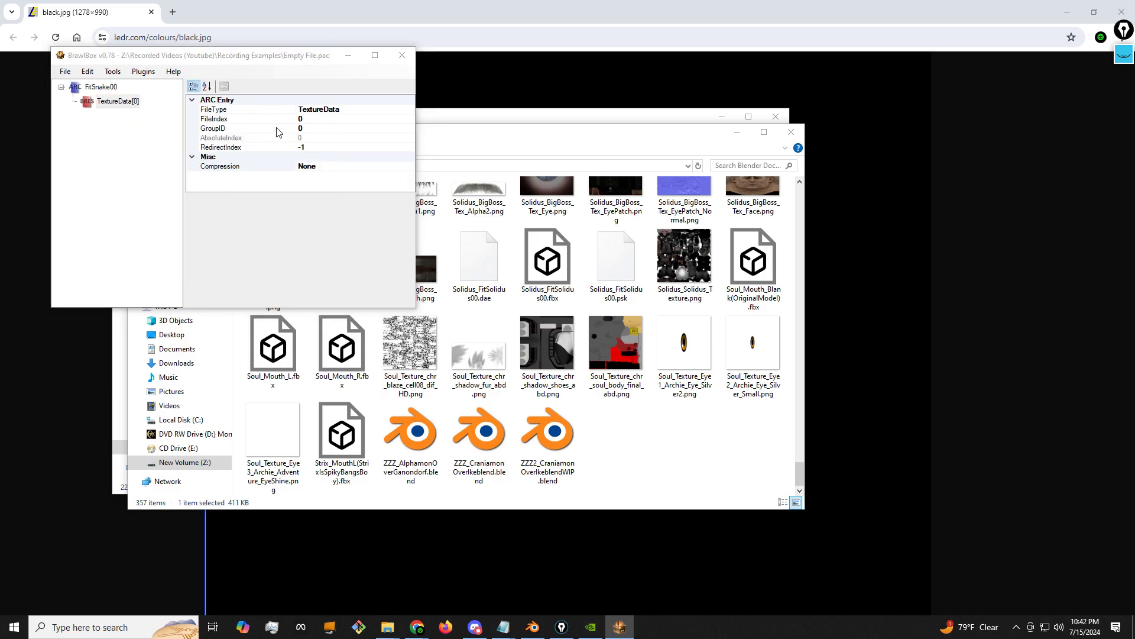
pyautogui.scroll(-15, 328, 237)
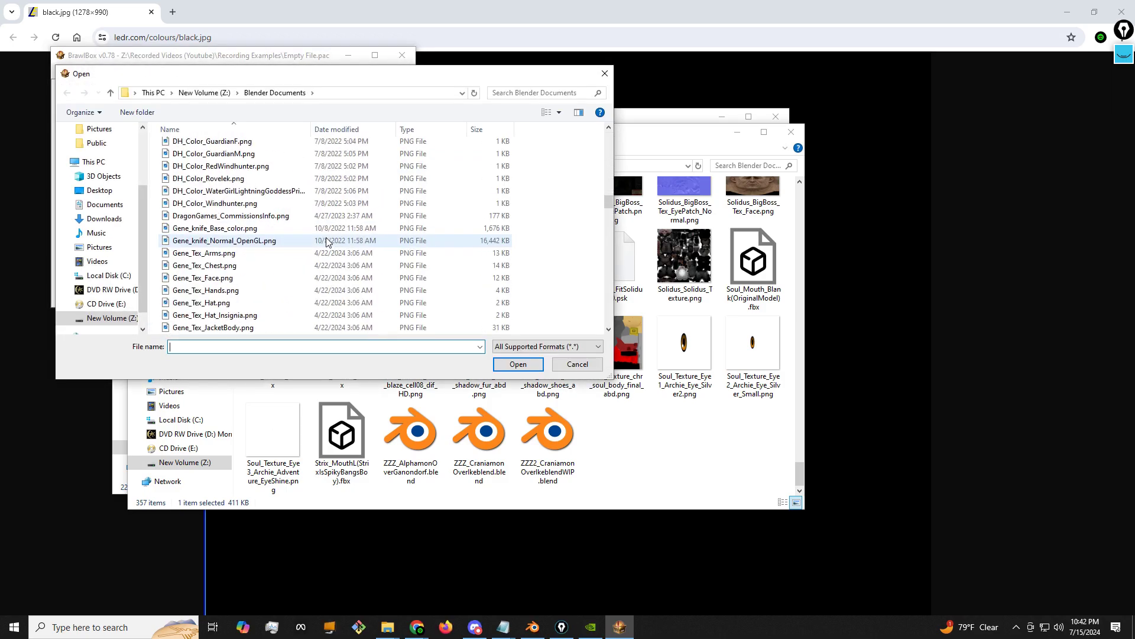
pyautogui.scroll(-20, 327, 240)
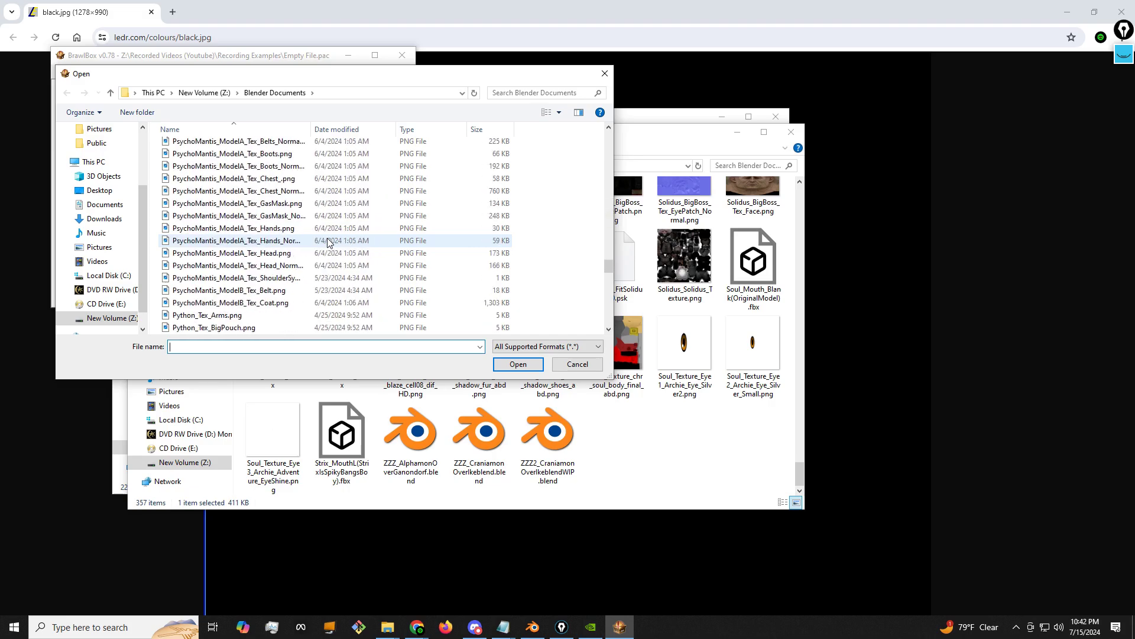
pyautogui.scroll(-5, 328, 241)
pyautogui.scroll(-1, 329, 243)
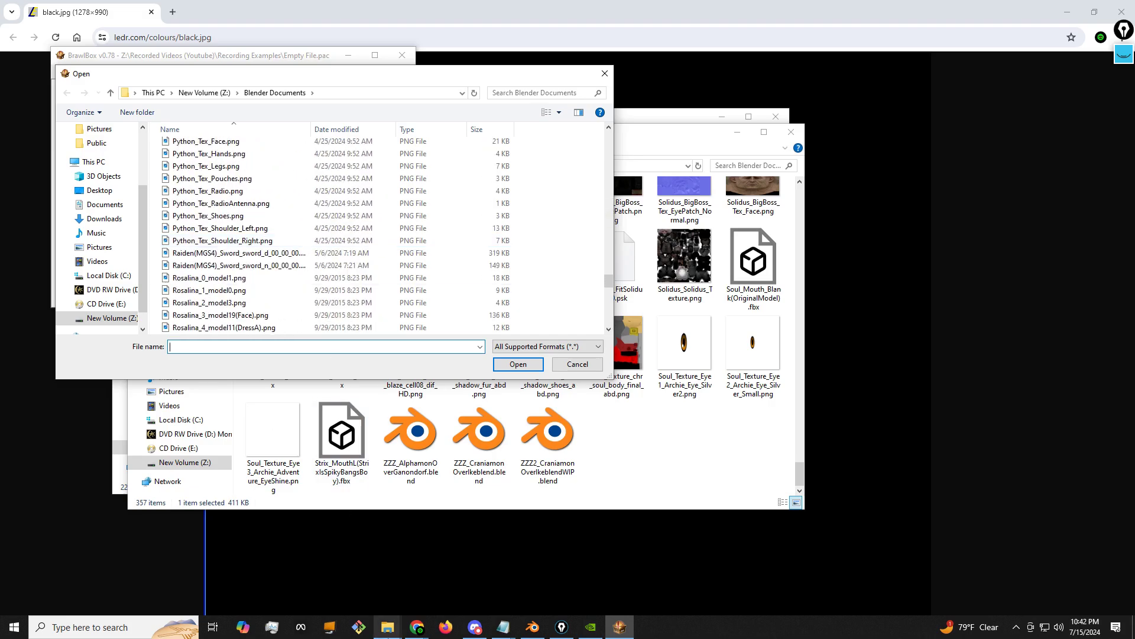
pyautogui.moveTo(388, 627)
pyautogui.moveTo(1016, 551)
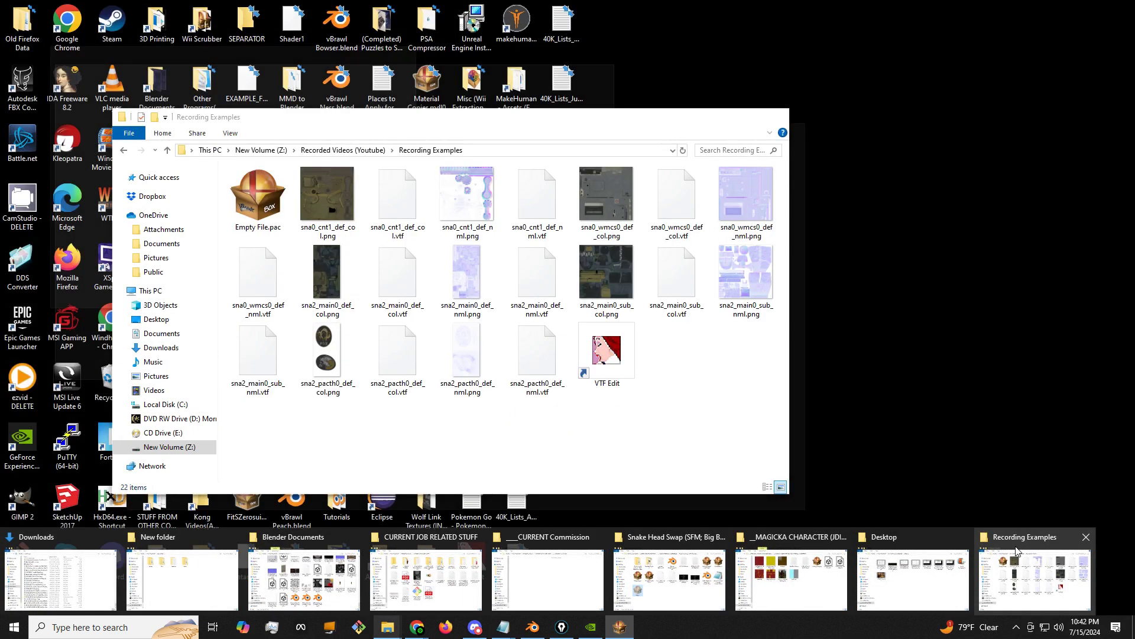
pyautogui.scroll(-10, 233, 240)
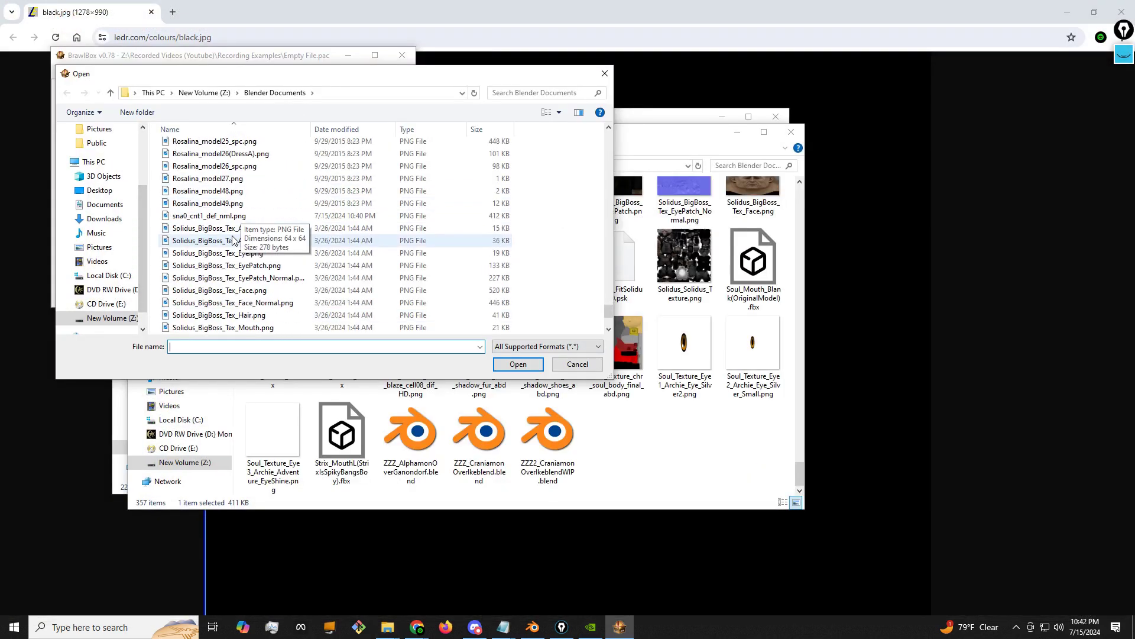
pyautogui.scroll(3, 234, 241)
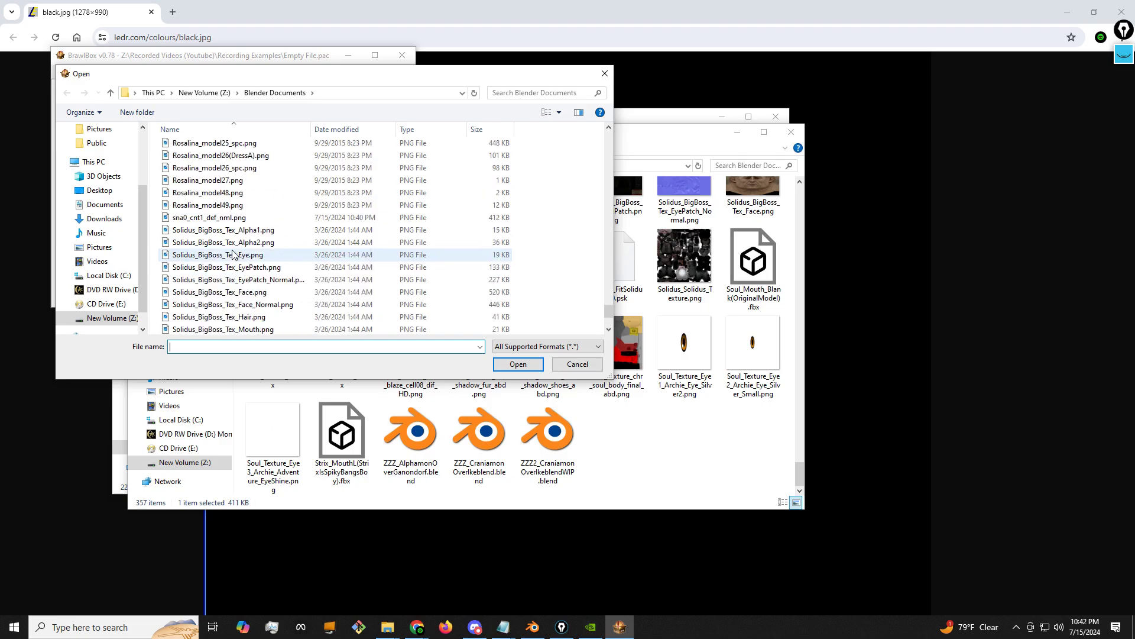
pyautogui.doubleClick(228, 218)
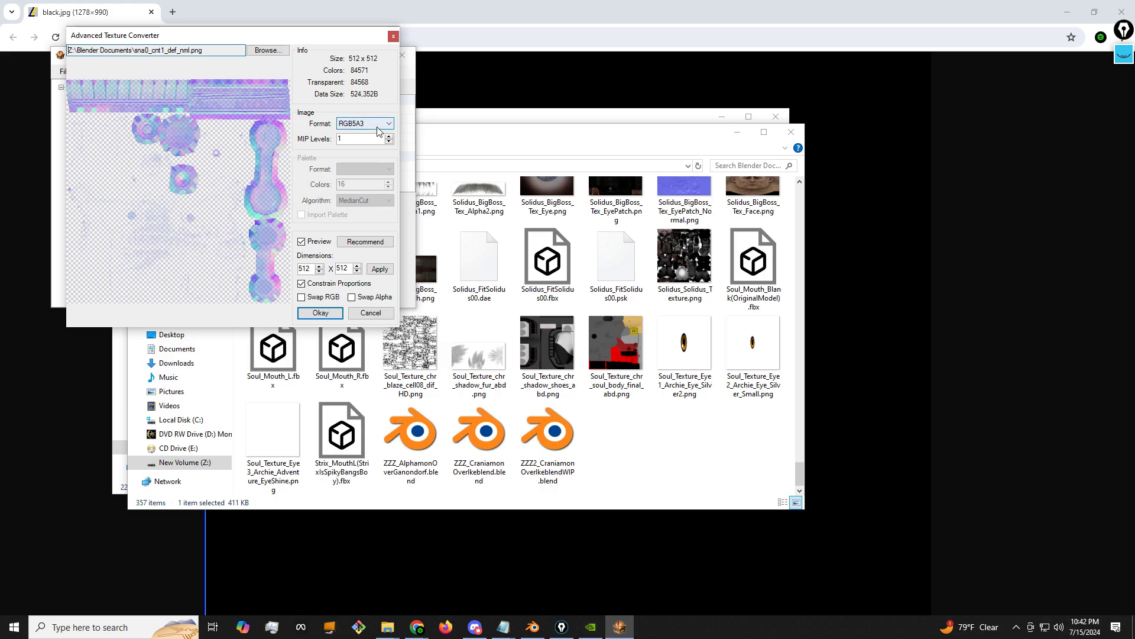
# Step: Set the normal map's image format to RGB565 to drop its transparency and complete the texture import
pyautogui.click(378, 127)
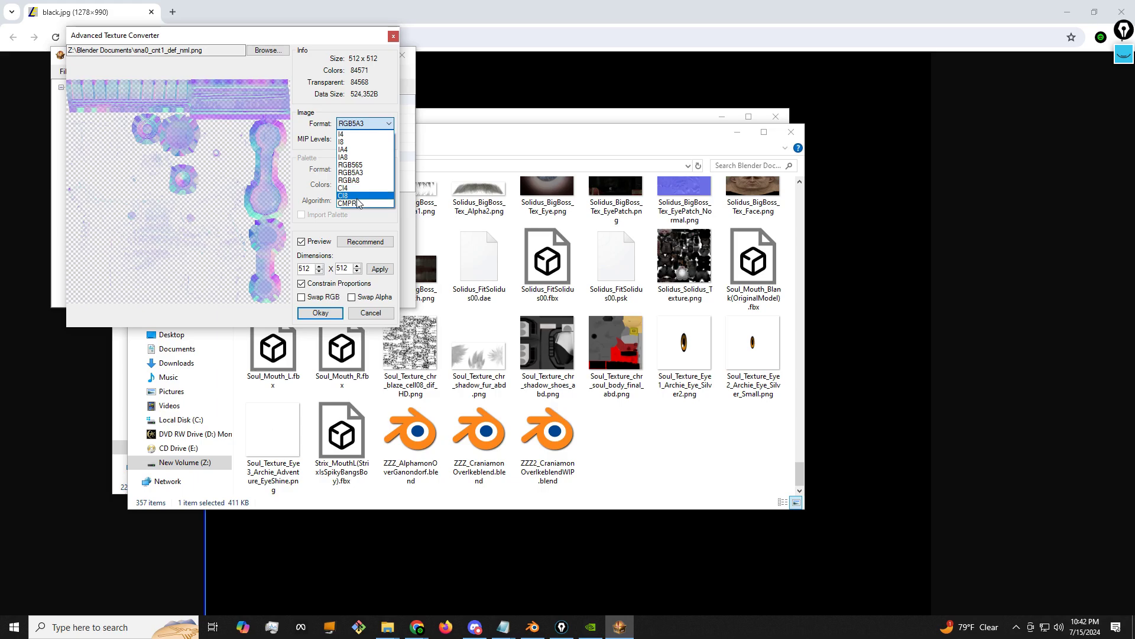
pyautogui.click(368, 166)
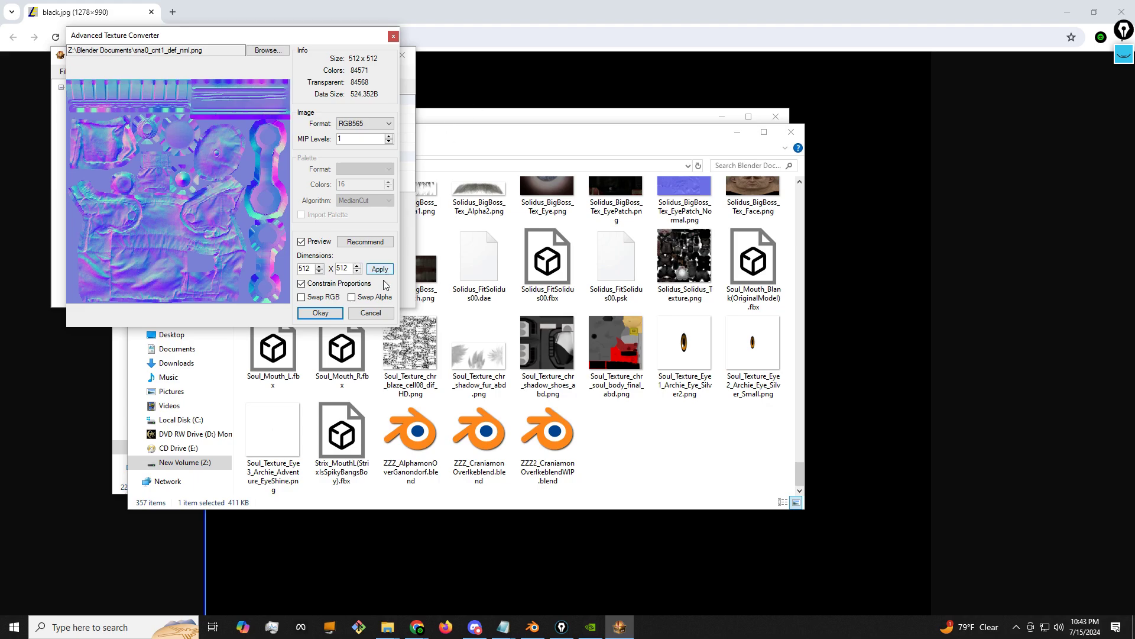
pyautogui.click(320, 313)
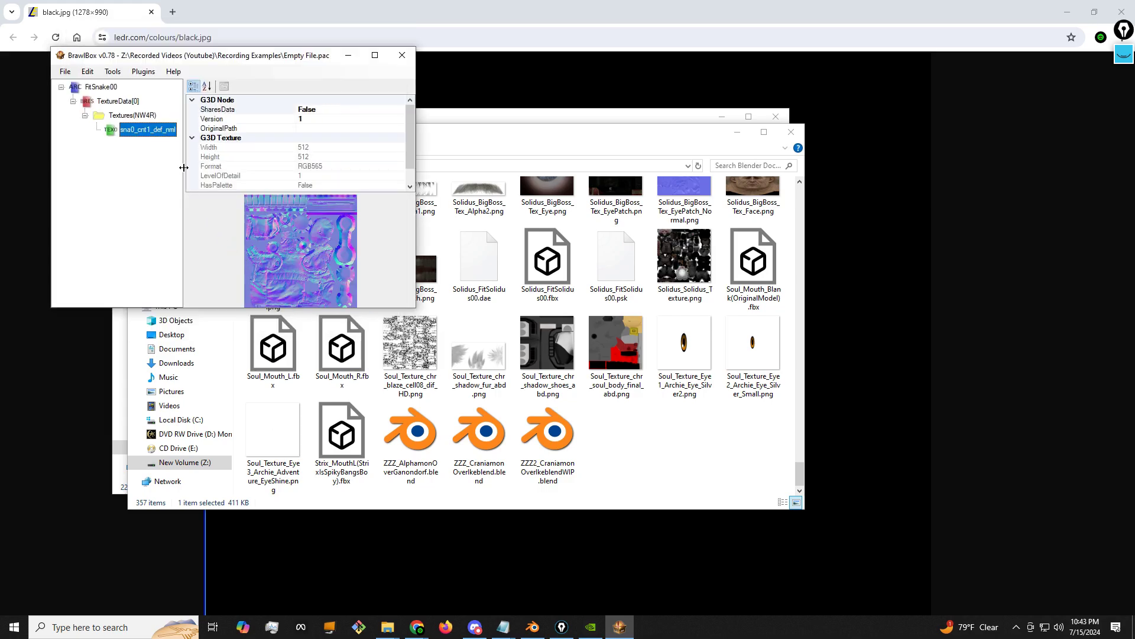
# Step: Export the imported sna0_cnt1_def_nml texture to Blender Documents as sna0_cnt1_def_nml.png, replacing the existing file
pyautogui.rightClick(148, 144)
pyautogui.click(155, 143)
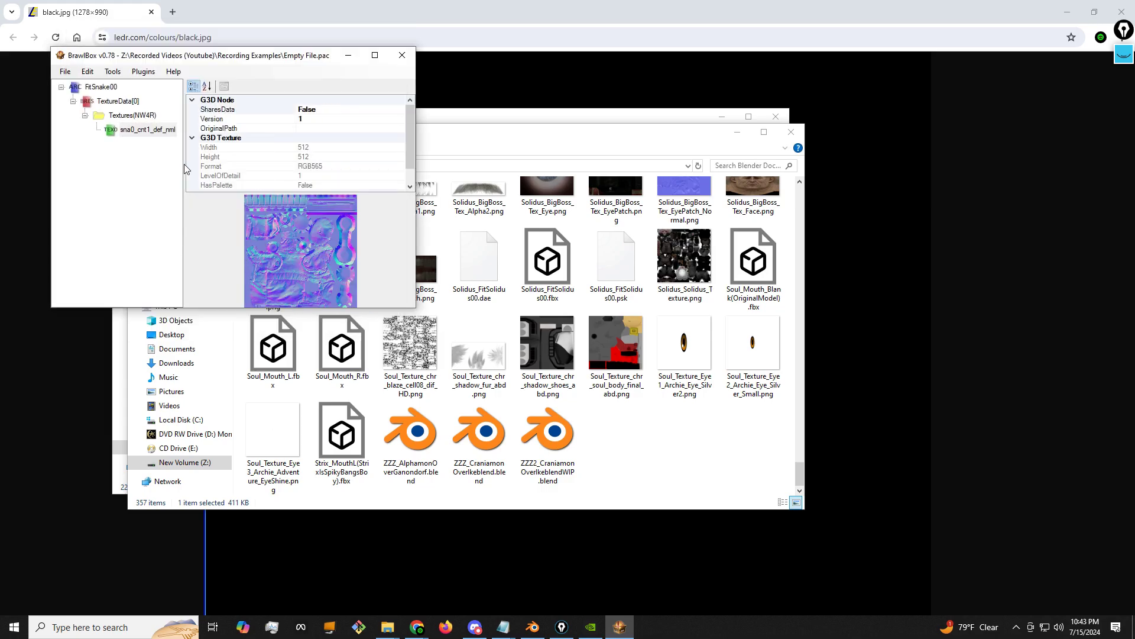
pyautogui.click(518, 364)
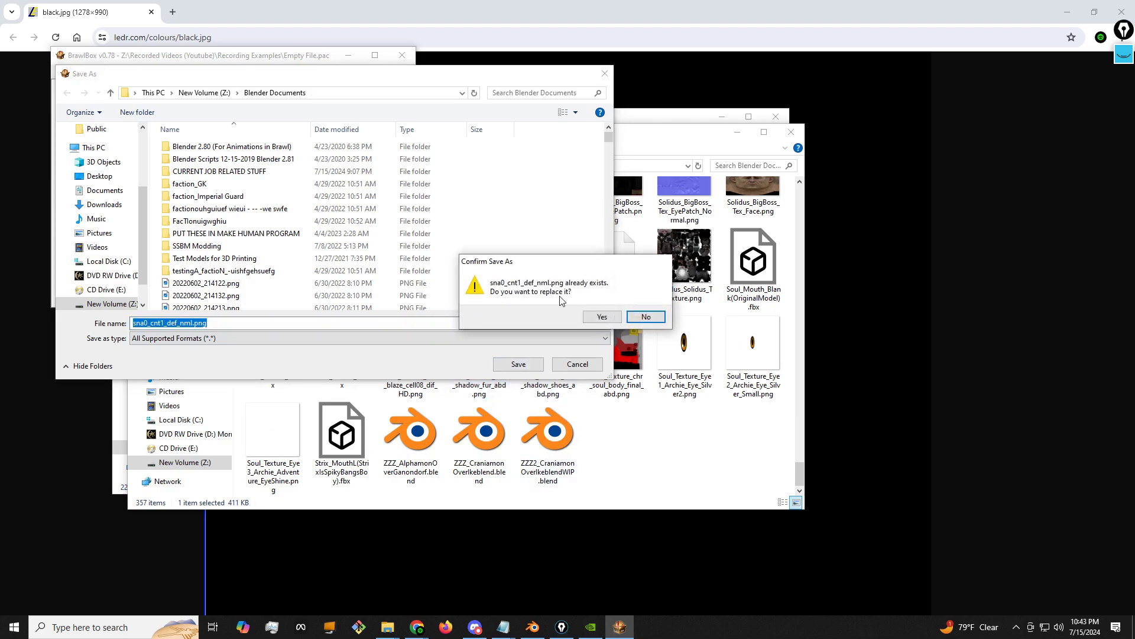
pyautogui.click(589, 317)
# Step: Close BrawlBox without saving the PAC file, then view the exported sna0_cnt1_def_nml.png and close the image viewer
pyautogui.click(402, 55)
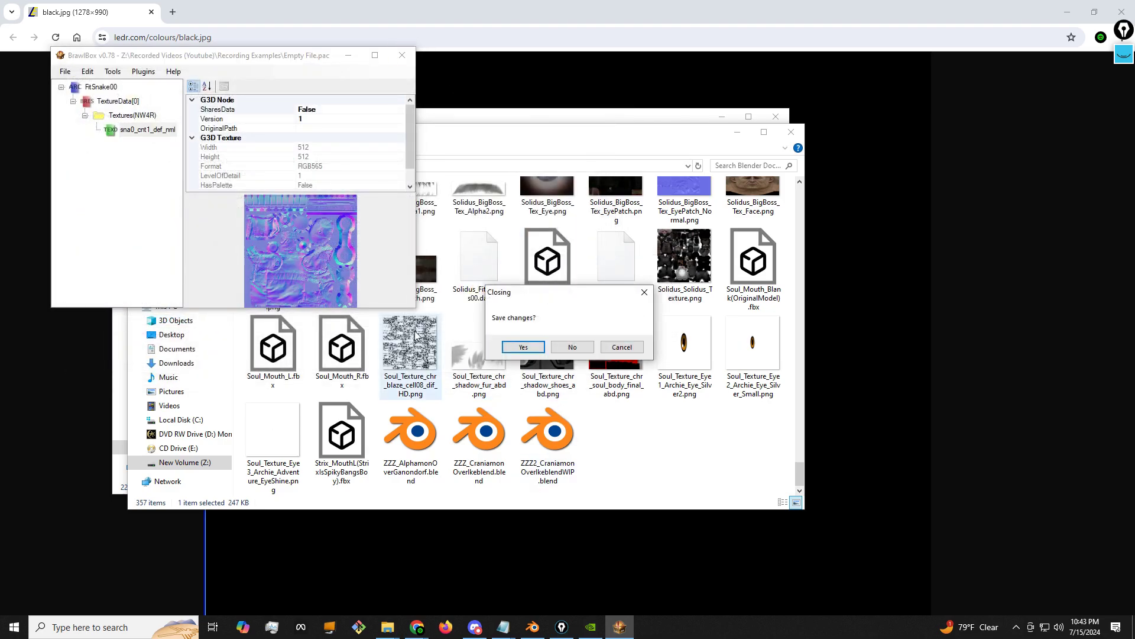
pyautogui.click(573, 346)
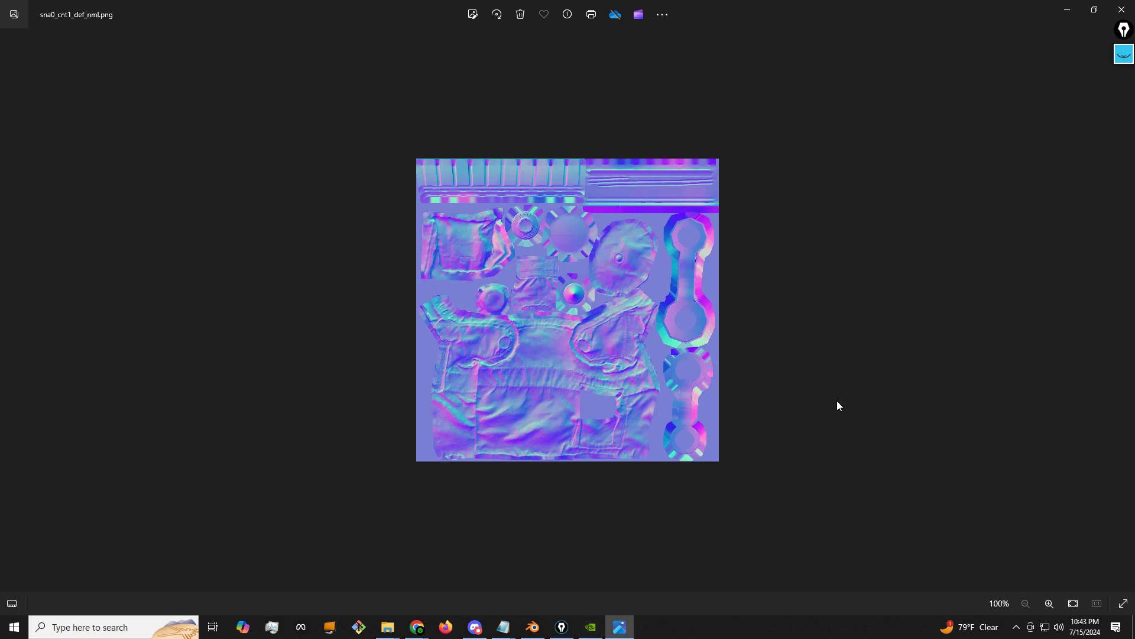
pyautogui.hotkey('alt', 'F4')
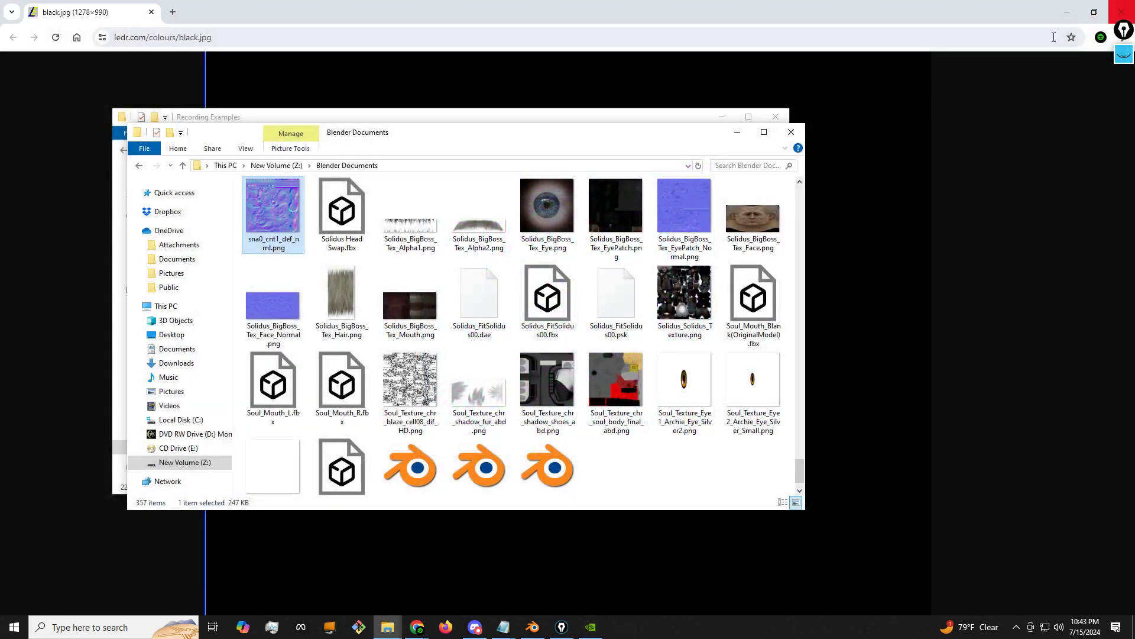